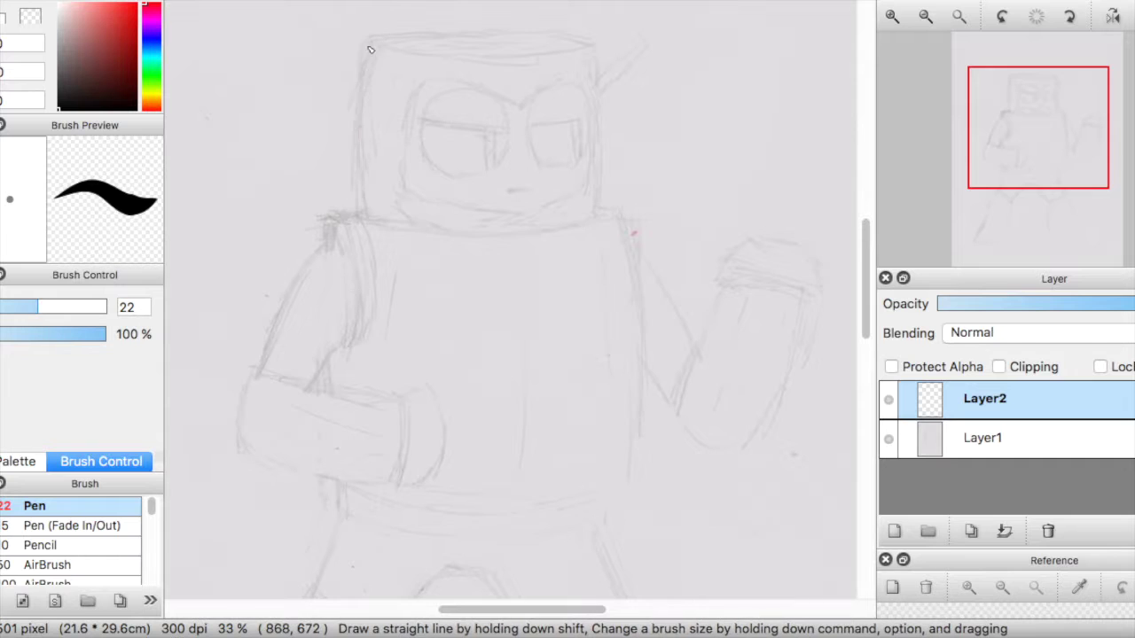
# Ink the left edge of the head on Layer2 with the size 22 Pen, following the pencil sketch.
pyautogui.press('super+z')
pyautogui.moveTo(367, 40); pyautogui.dragTo(356, 203)
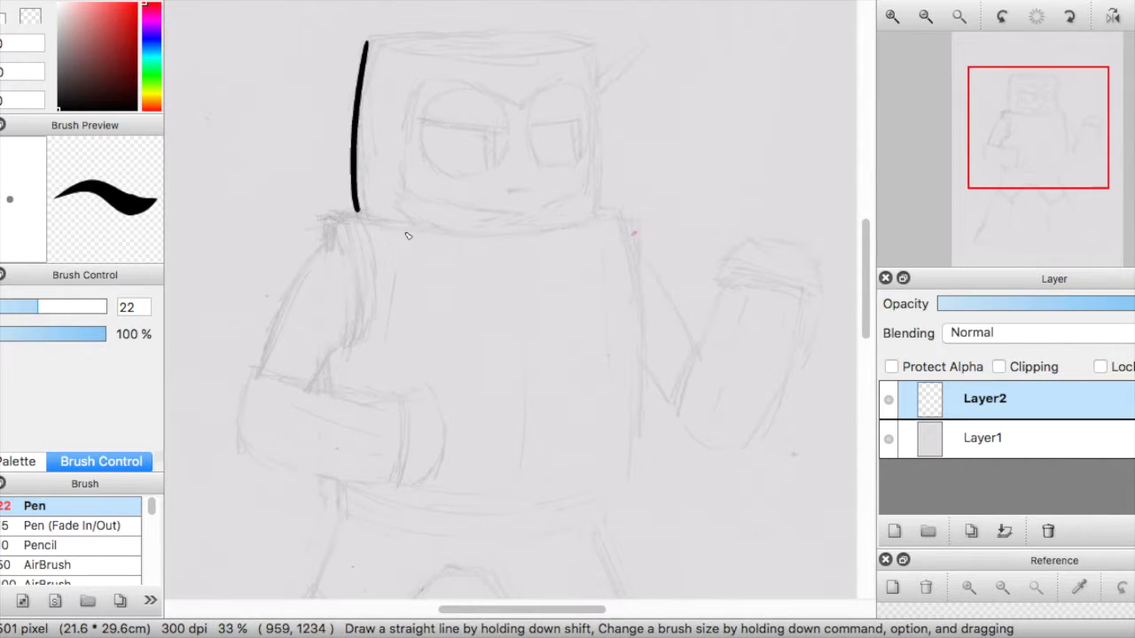
pyautogui.scroll(2, 852, 213)
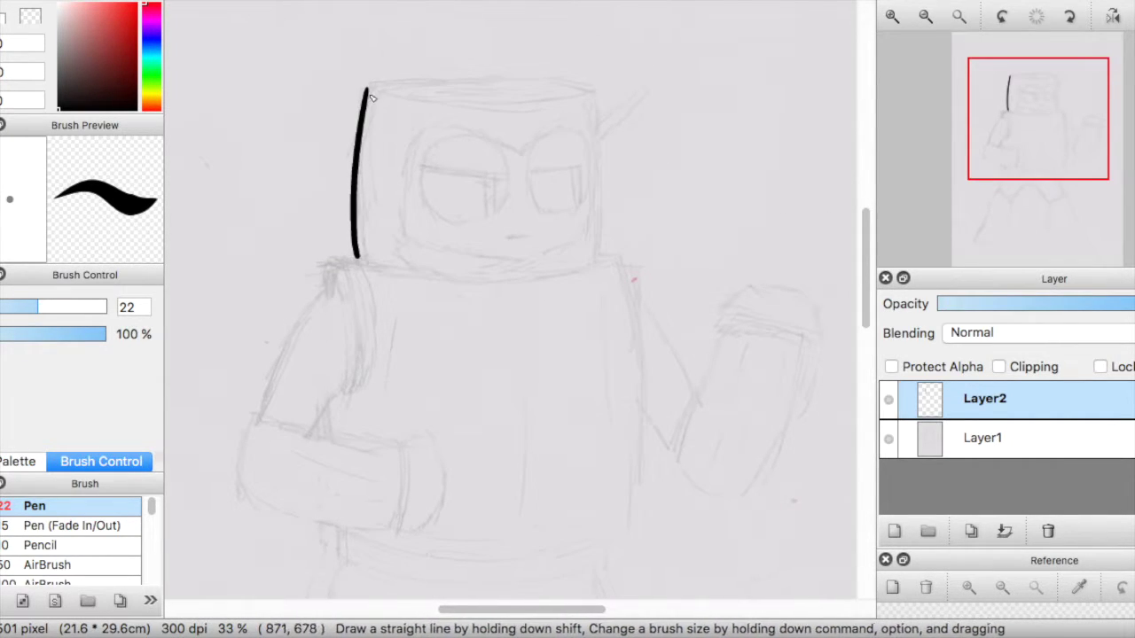
# Ink the flat elliptical top of the head, redoing the upper and lower rim curves until they follow the sketch.
pyautogui.scroll(1, 388, 75)
pyautogui.moveTo(356, 95)
pyautogui.mouseDown()
pyautogui.moveTo(408, 118)
pyautogui.moveTo(530, 133)
pyautogui.moveTo(419, 116)
pyautogui.moveTo(650, 111)
pyautogui.mouseUp()
pyautogui.press('super+z')
pyautogui.press('super+z')
pyautogui.moveTo(356, 96); pyautogui.dragTo(630, 124)
pyautogui.press('super+z')
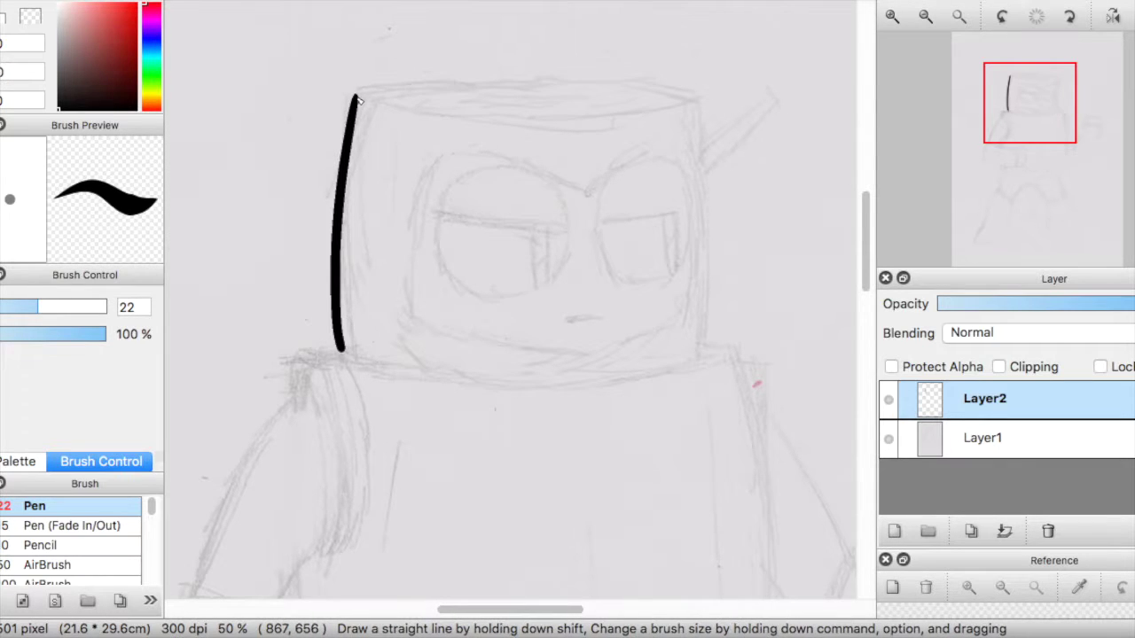
pyautogui.moveTo(357, 101)
pyautogui.mouseDown()
pyautogui.moveTo(453, 118)
pyautogui.moveTo(577, 119)
pyautogui.mouseUp()
pyautogui.moveTo(356, 94)
pyautogui.mouseDown()
pyautogui.moveTo(591, 85)
pyautogui.moveTo(687, 104)
pyautogui.mouseUp()
pyautogui.press('super+z')
pyautogui.moveTo(555, 85); pyautogui.dragTo(696, 101)
pyautogui.press('super+z')
pyautogui.moveTo(571, 119)
pyautogui.mouseDown()
pyautogui.moveTo(672, 114)
pyautogui.moveTo(693, 100)
pyautogui.mouseUp()
pyautogui.press('super+z')
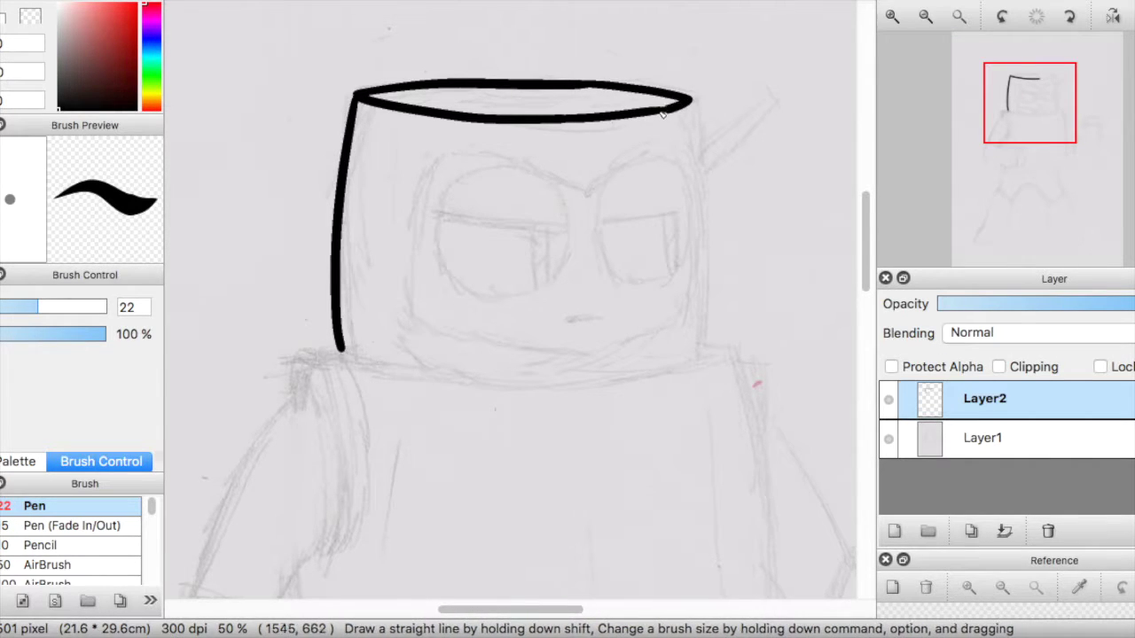
# Ink the right edge of the head as a slightly bulging line from the top rim to the neck.
pyautogui.press('super+z')
pyautogui.moveTo(692, 100); pyautogui.dragTo(708, 278)
pyautogui.press('super+z')
pyautogui.moveTo(691, 100)
pyautogui.mouseDown()
pyautogui.moveTo(708, 265)
pyautogui.moveTo(705, 352)
pyautogui.moveTo(707, 238)
pyautogui.moveTo(697, 354)
pyautogui.mouseUp()
pyautogui.press('super+z')
pyautogui.press('super+z')
pyautogui.press('super+z')
pyautogui.moveTo(705, 293); pyautogui.dragTo(696, 357)
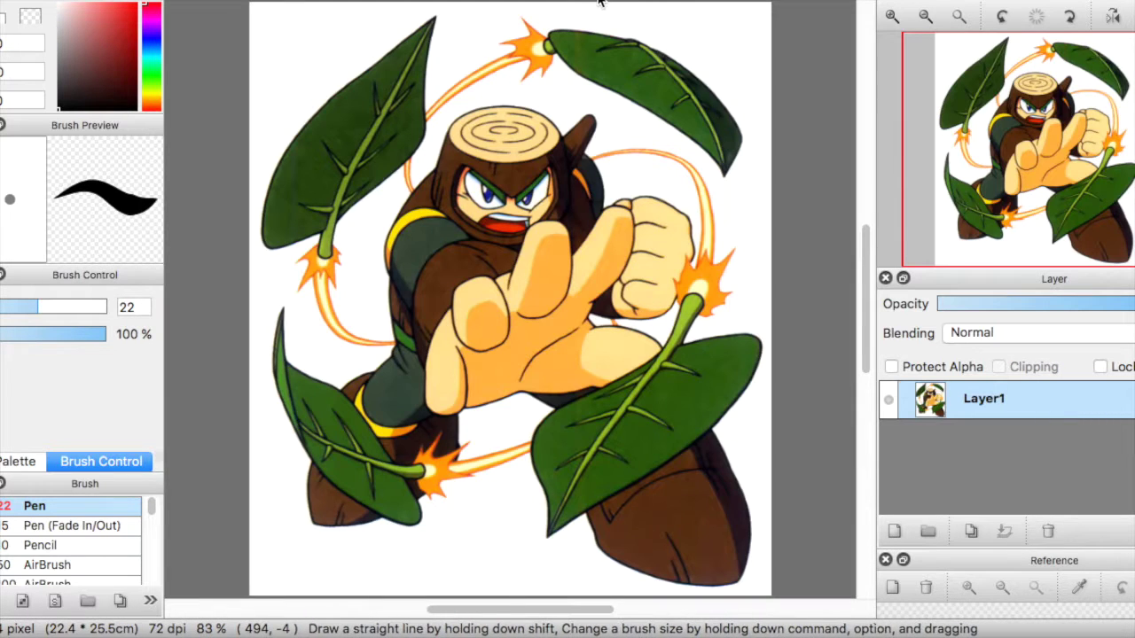
# Return from the reference picture to the drawing and ink the curved bottom edge of the head.
pyautogui.click(600, 1)
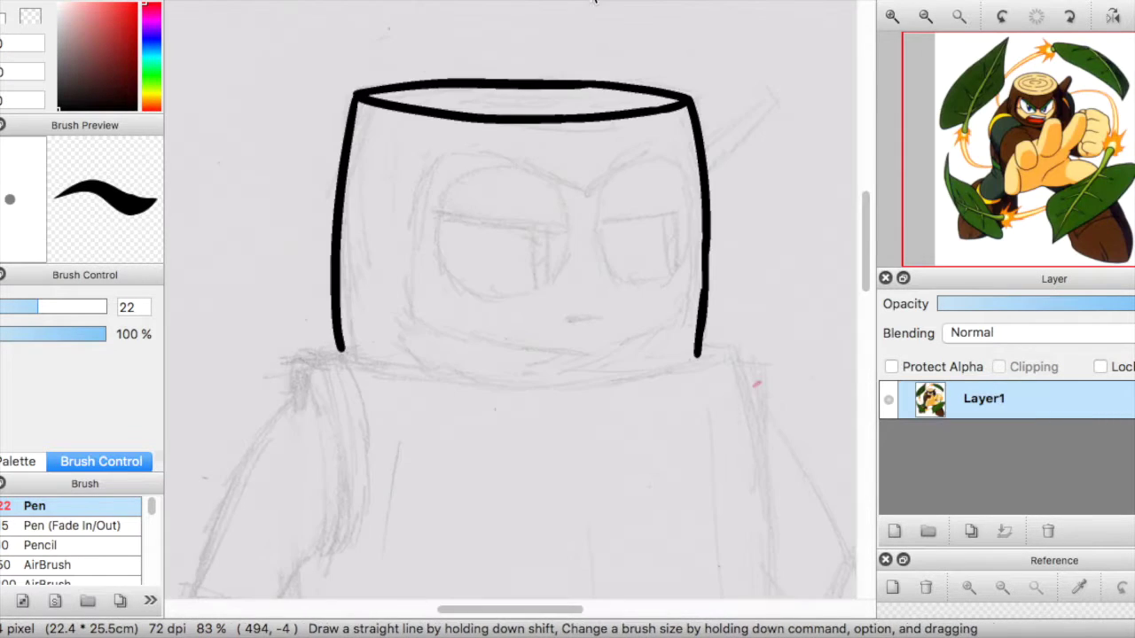
pyautogui.moveTo(353, 357); pyautogui.dragTo(468, 378)
pyautogui.press('super+z')
pyautogui.moveTo(353, 358)
pyautogui.mouseDown()
pyautogui.moveTo(444, 378)
pyautogui.moveTo(518, 380)
pyautogui.moveTo(485, 376)
pyautogui.moveTo(608, 372)
pyautogui.moveTo(564, 367)
pyautogui.moveTo(550, 376)
pyautogui.moveTo(624, 377)
pyautogui.moveTo(700, 354)
pyautogui.mouseUp()
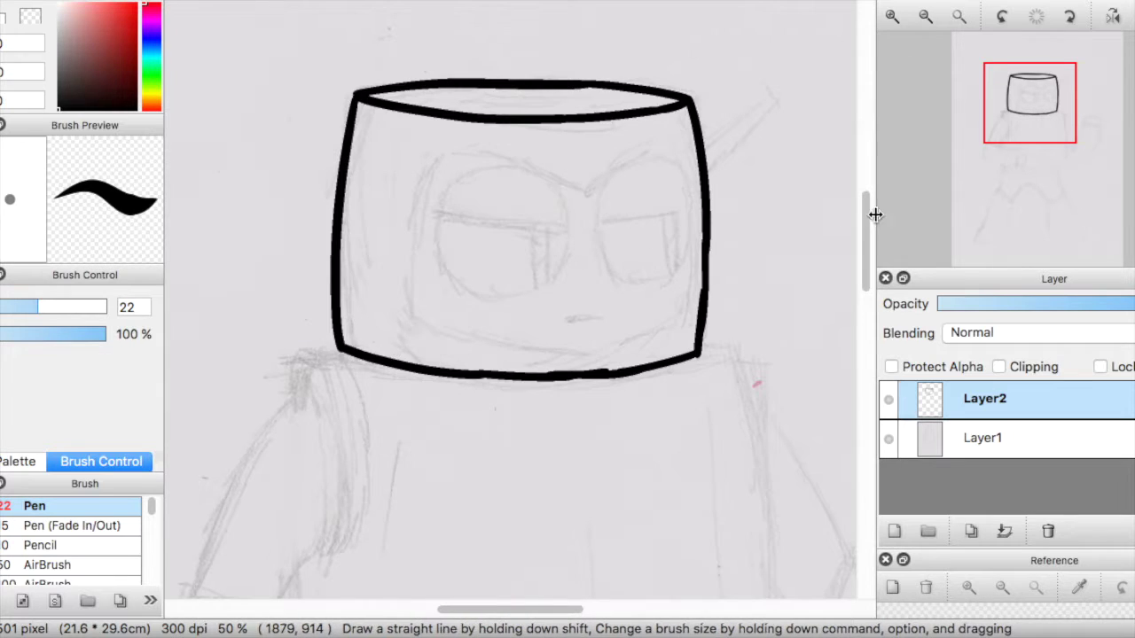
# Ink the shoulder lines extending outward from both sides of the head's bottom edge, thickening the left one.
pyautogui.scroll(-3, 871, 213)
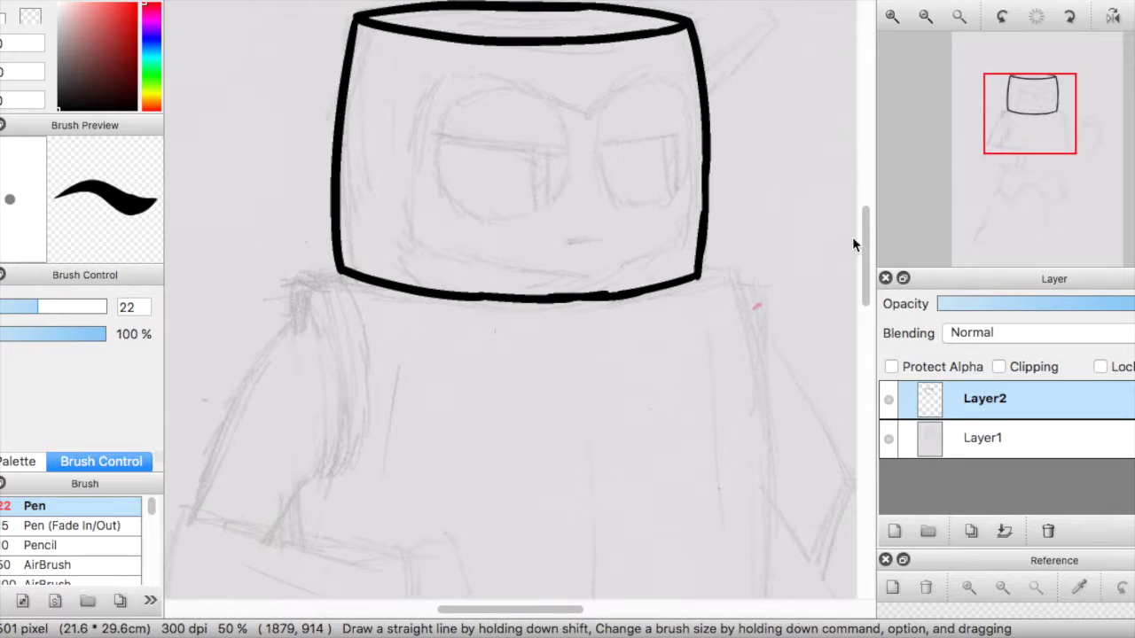
pyautogui.moveTo(739, 277); pyautogui.dragTo(666, 291)
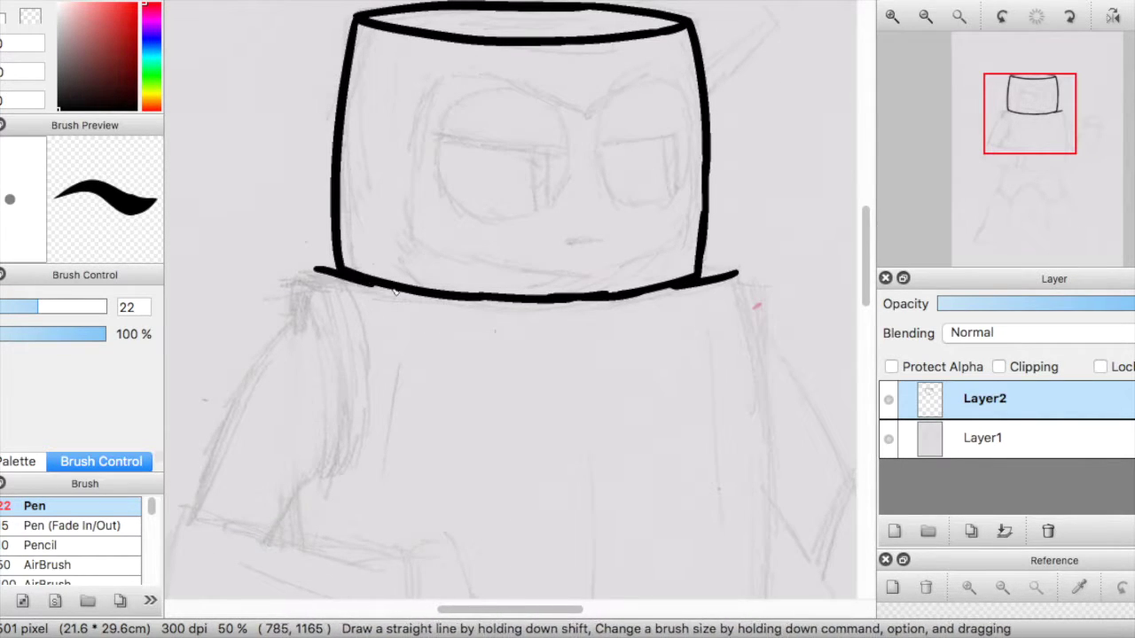
pyautogui.moveTo(306, 274); pyautogui.dragTo(432, 299)
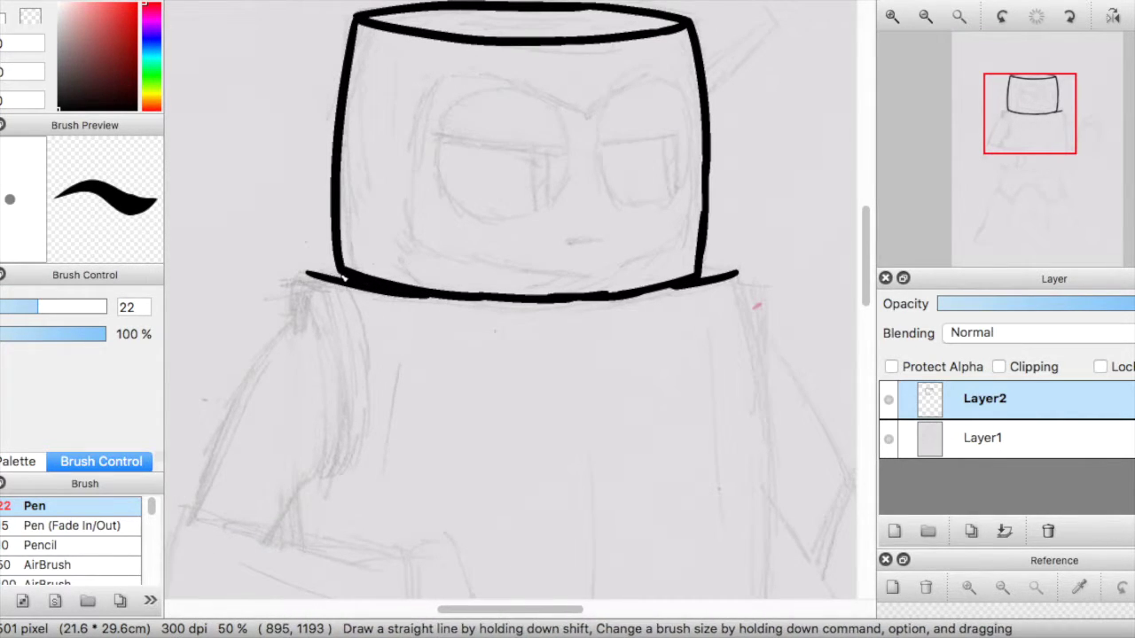
pyautogui.moveTo(317, 276); pyautogui.dragTo(353, 280)
pyautogui.moveTo(706, 271); pyautogui.dragTo(736, 277)
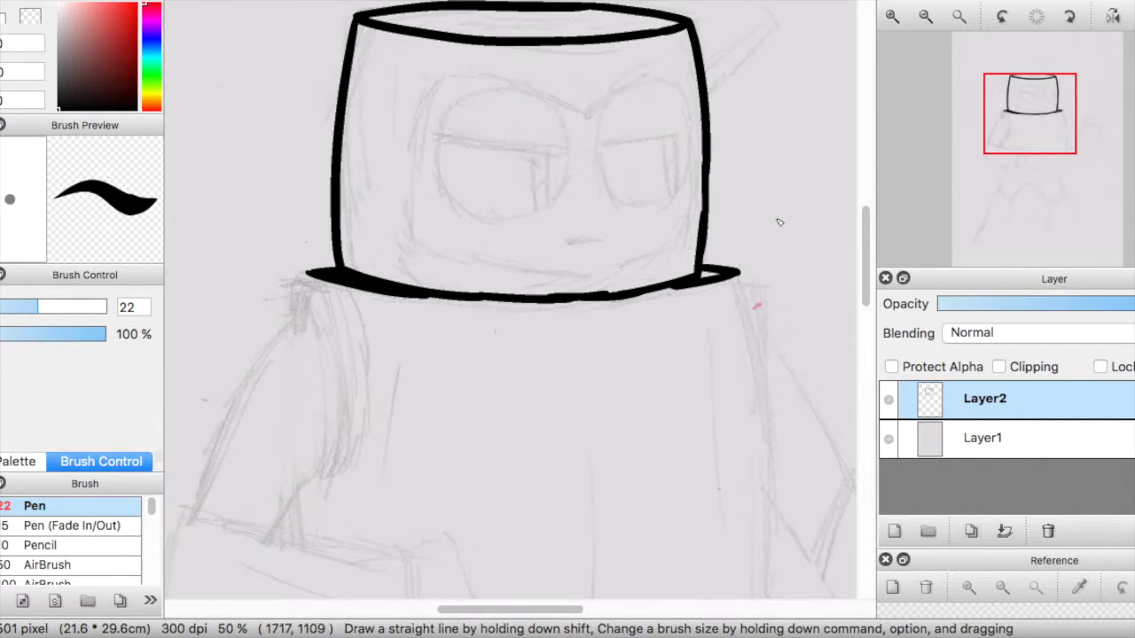
pyautogui.click(703, 0)
pyautogui.click(526, 5)
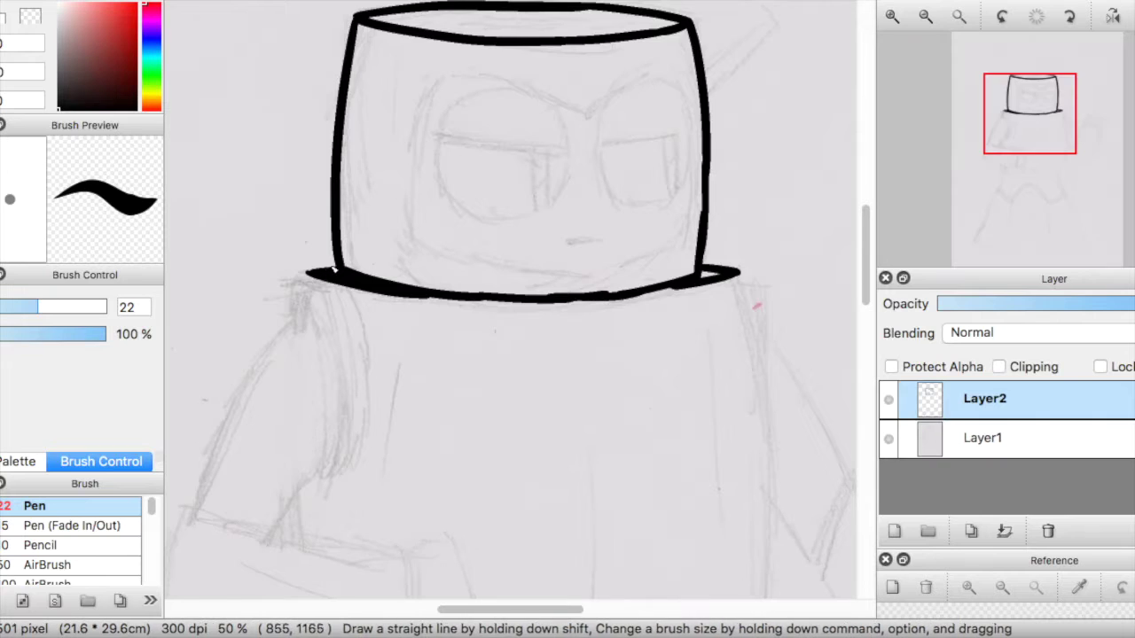
pyautogui.press('super+z')
pyautogui.moveTo(291, 283)
pyautogui.mouseDown()
pyautogui.moveTo(337, 424)
pyautogui.moveTo(300, 316)
pyautogui.mouseUp()
pyautogui.press('super+z')
pyautogui.press('e')
pyautogui.doubleClick(132, 308)
pyautogui.write('33')
pyautogui.press('BackSpace')
pyautogui.press('BackSpace')
pyautogui.write('22')
pyautogui.press('Return')
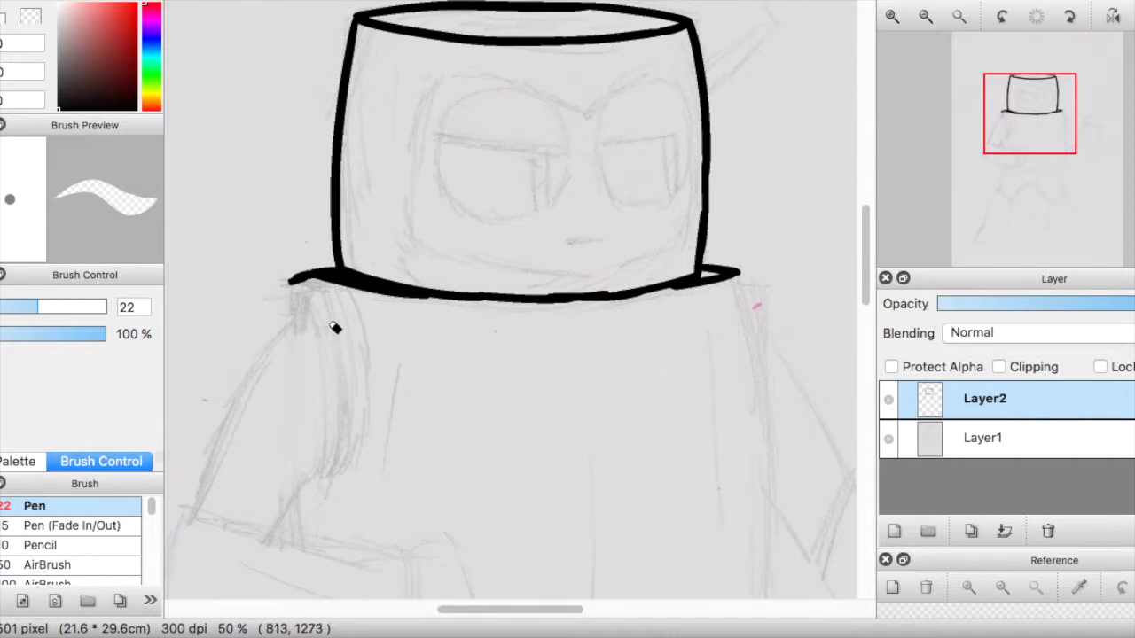
pyautogui.press('b')
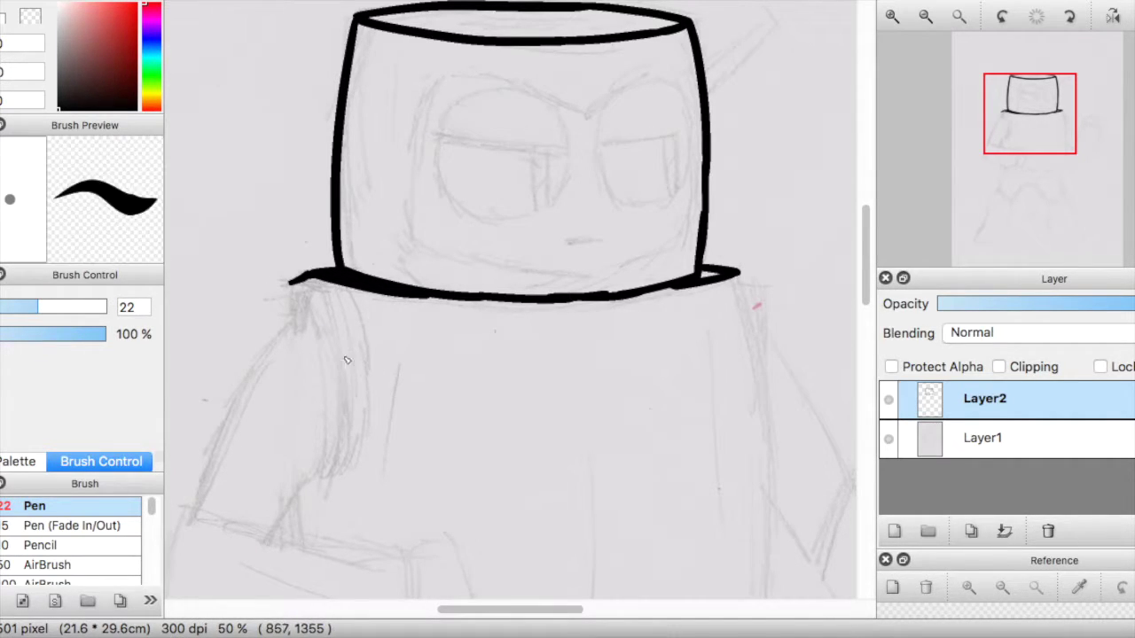
# Ink the curved shoulder band on the left side of the torso and both edges of the upper arm below it.
pyautogui.moveTo(344, 285)
pyautogui.mouseDown()
pyautogui.moveTo(360, 440)
pyautogui.moveTo(321, 484)
pyautogui.moveTo(329, 340)
pyautogui.moveTo(293, 285)
pyautogui.moveTo(287, 319)
pyautogui.mouseUp()
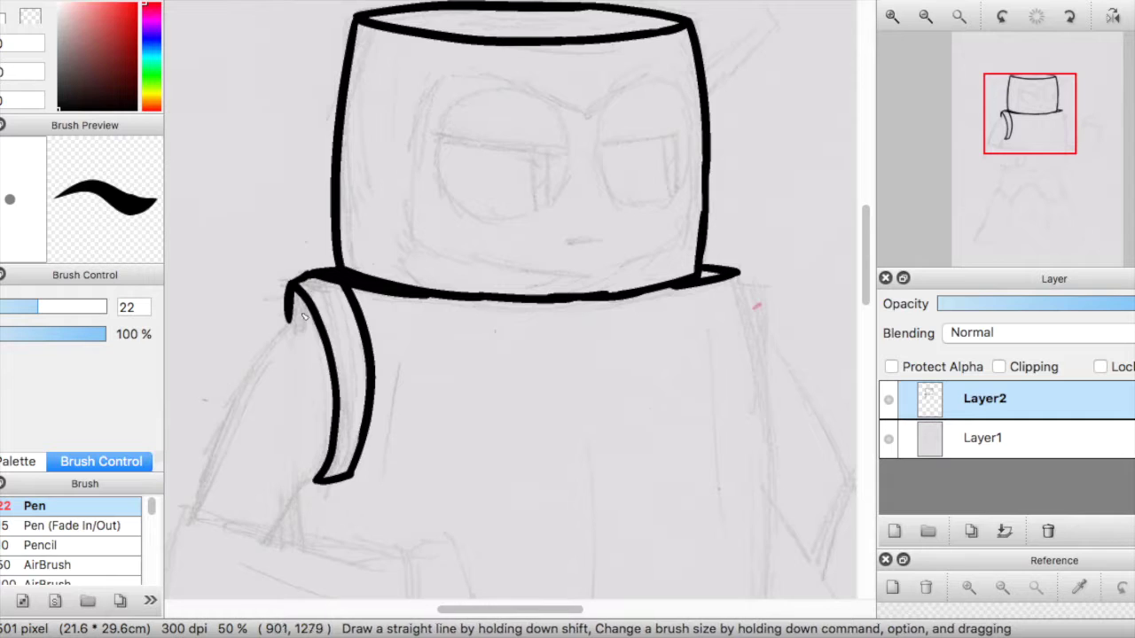
pyautogui.press('super+z')
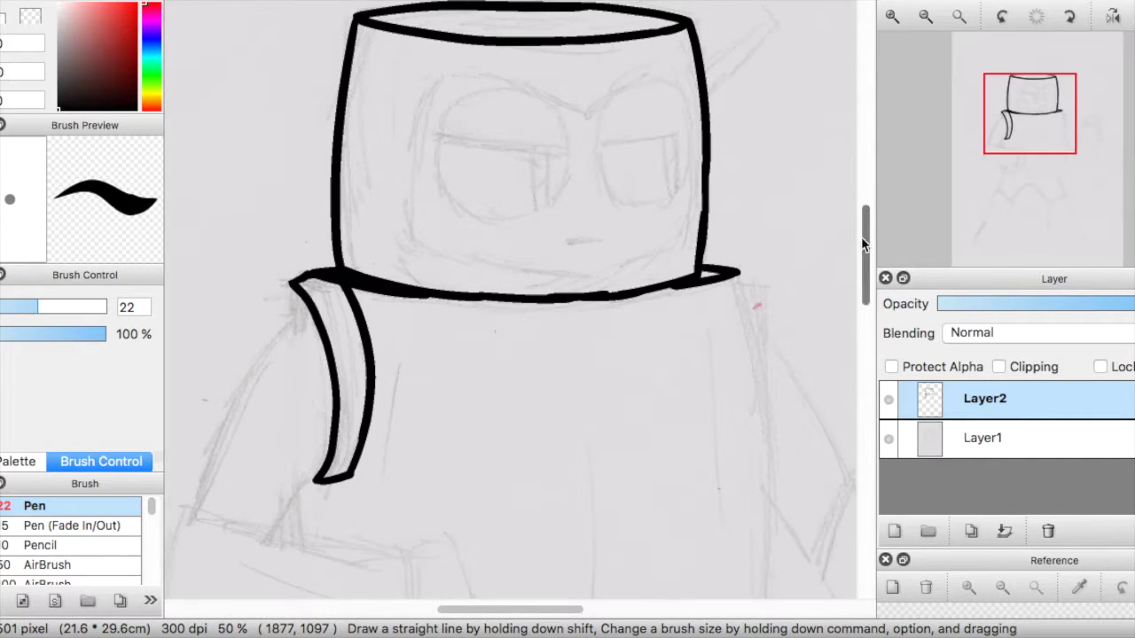
pyautogui.scroll(-5, 863, 231)
pyautogui.moveTo(294, 138); pyautogui.dragTo(218, 277)
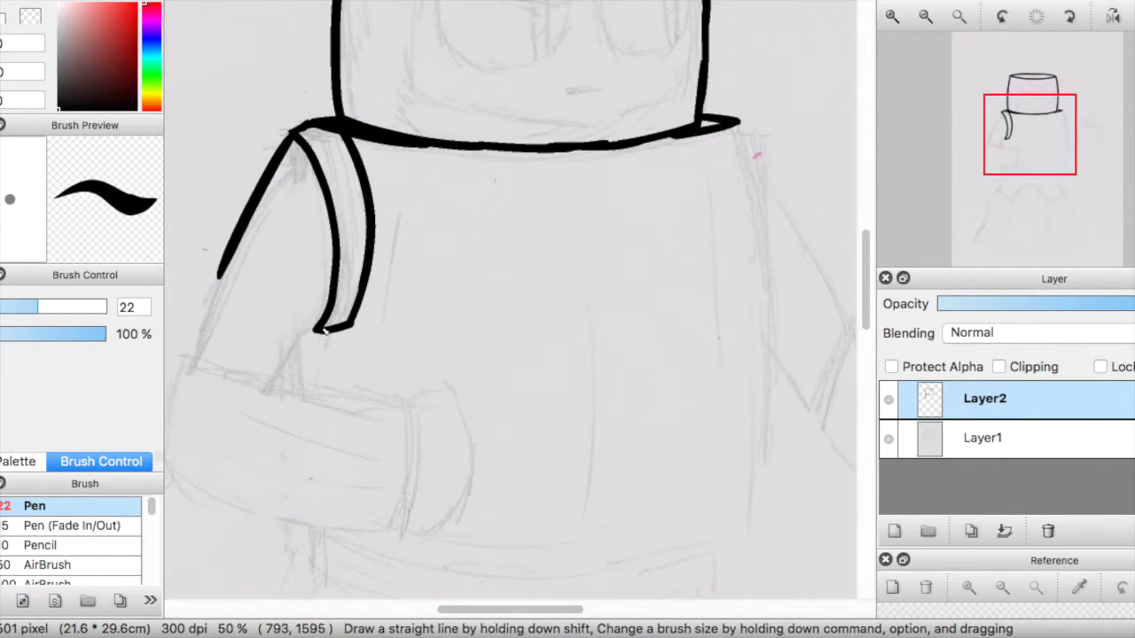
pyautogui.moveTo(321, 332); pyautogui.dragTo(266, 383)
pyautogui.moveTo(219, 278); pyautogui.dragTo(194, 357)
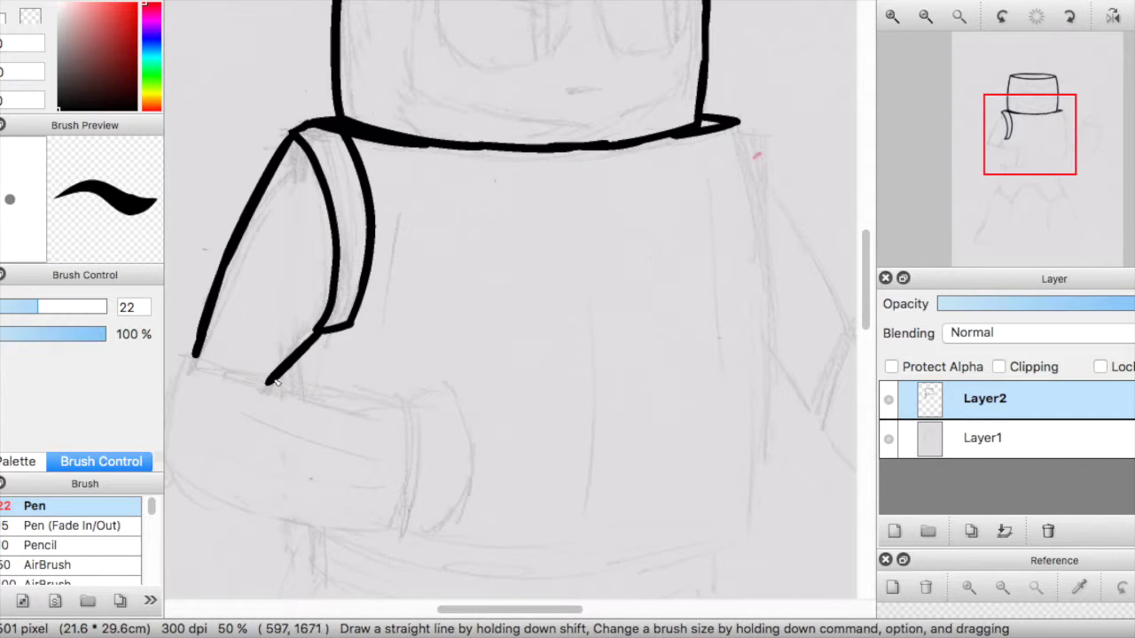
# Ink the upper edge of the bent left forearm from the elbow to the wrist, redoing the first stroke.
pyautogui.moveTo(518, 611)
pyautogui.mouseDown()
pyautogui.moveTo(483, 540)
pyautogui.moveTo(479, 559)
pyautogui.mouseUp()
pyautogui.moveTo(381, 363); pyautogui.dragTo(492, 395)
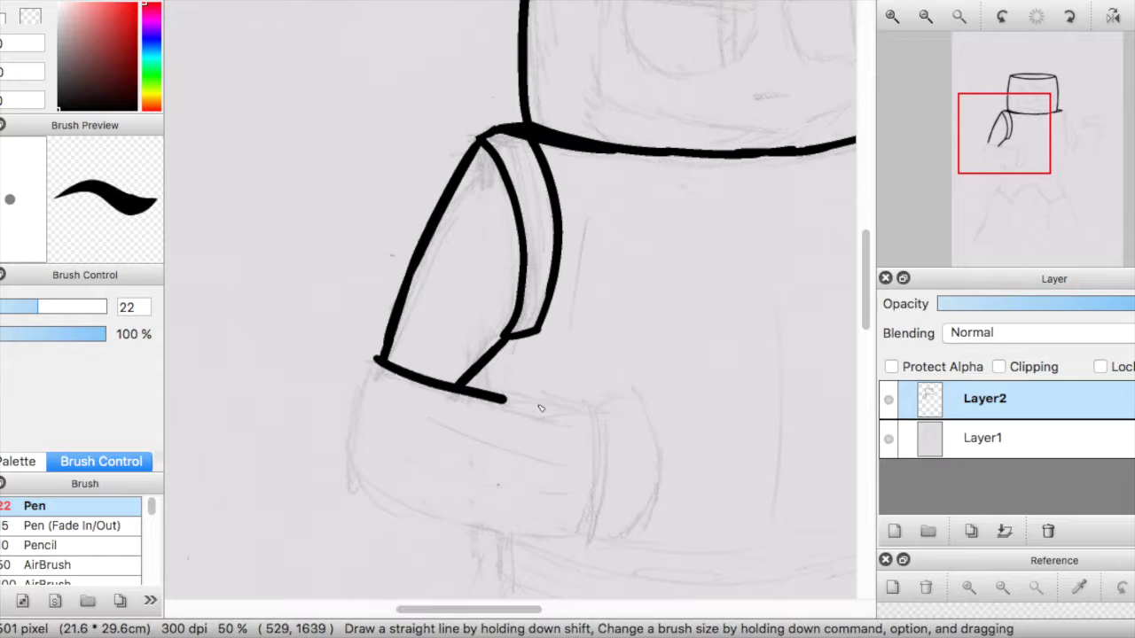
pyautogui.press('super+z')
pyautogui.moveTo(380, 360); pyautogui.dragTo(492, 393)
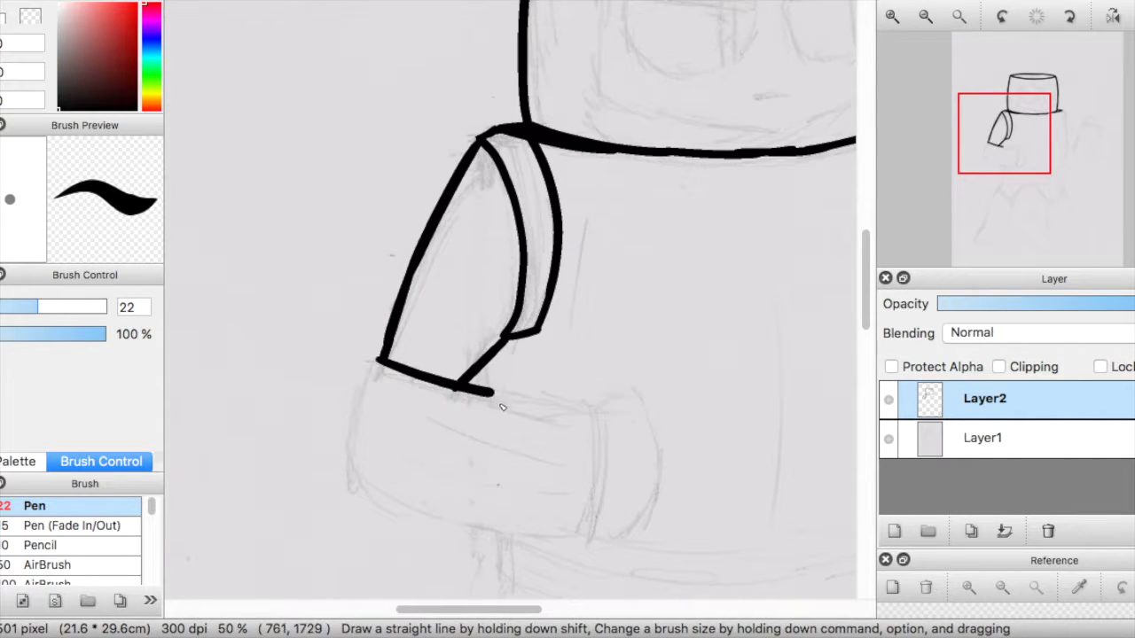
pyautogui.moveTo(486, 391); pyautogui.dragTo(600, 409)
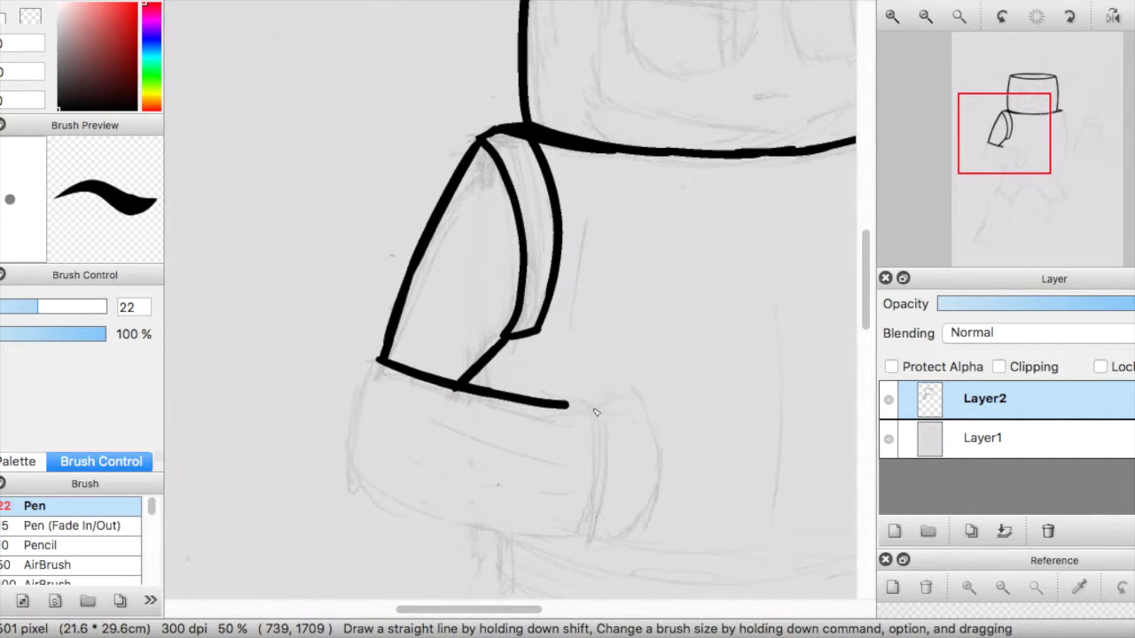
# Ink the elbow curve, underside and wrist edge of the bent forearm, checking the reference picture.
pyautogui.moveTo(378, 362)
pyautogui.mouseDown()
pyautogui.moveTo(352, 481)
pyautogui.moveTo(460, 523)
pyautogui.moveTo(529, 515)
pyautogui.mouseUp()
pyautogui.press('super+z')
pyautogui.moveTo(347, 472)
pyautogui.mouseDown()
pyautogui.moveTo(517, 537)
pyautogui.moveTo(576, 534)
pyautogui.mouseUp()
pyautogui.moveTo(528, 612); pyautogui.dragTo(566, 612)
pyautogui.click(724, 2)
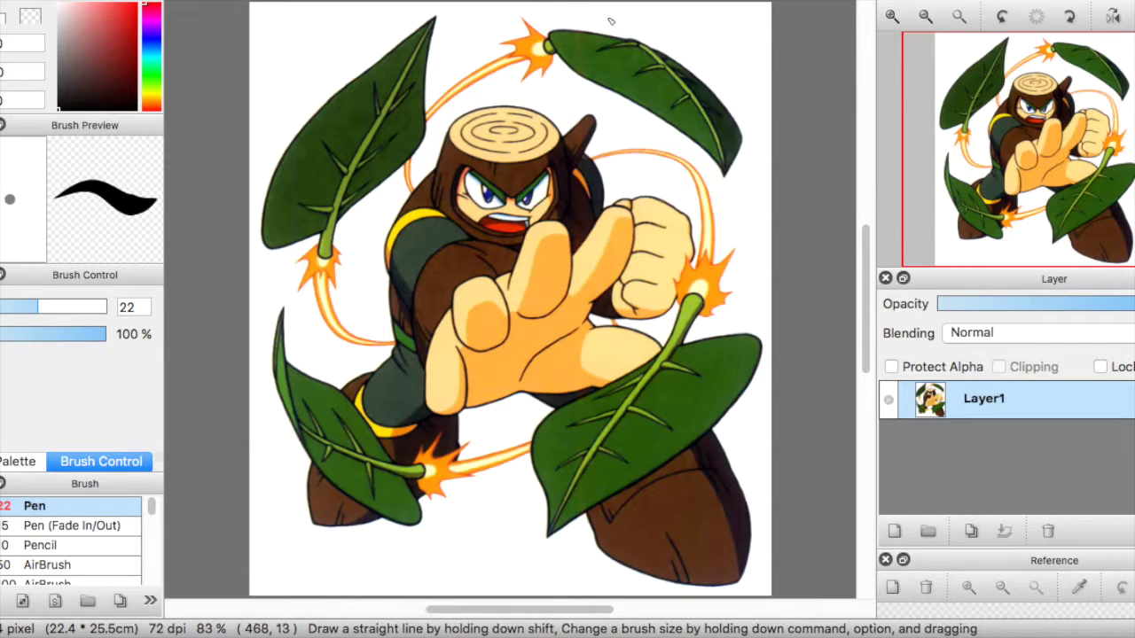
pyautogui.click(535, 3)
pyautogui.moveTo(426, 413)
pyautogui.mouseDown()
pyautogui.moveTo(429, 471)
pyautogui.moveTo(414, 532)
pyautogui.mouseUp()
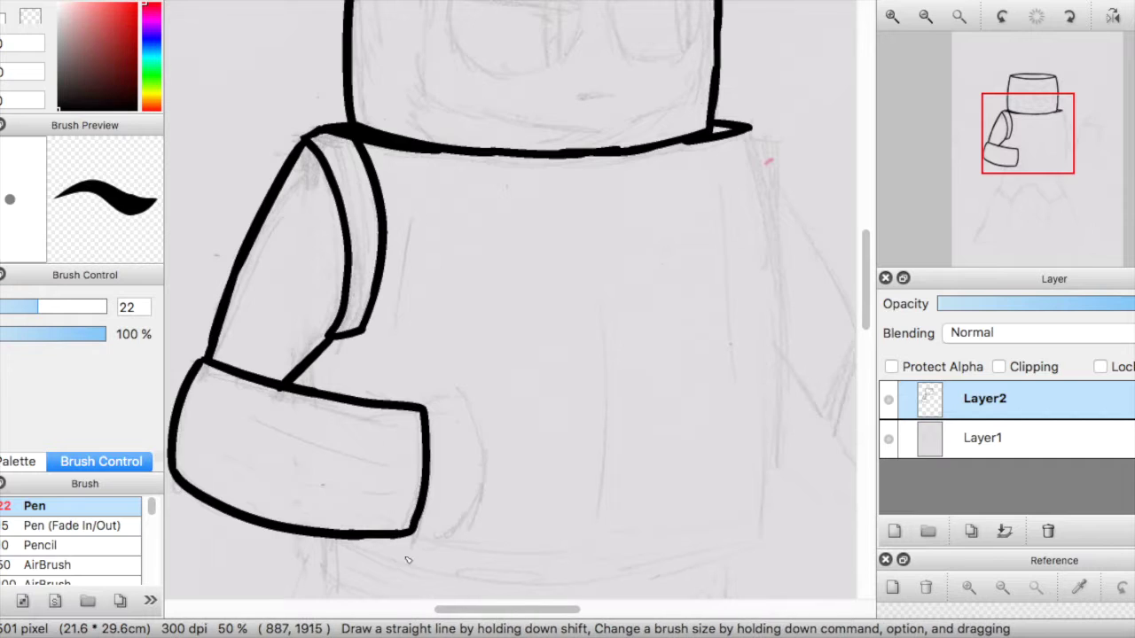
# Ink the rounded hand at the end of the bent forearm and the short torso edge showing inside the elbow.
pyautogui.moveTo(514, 614); pyautogui.dragTo(501, 614)
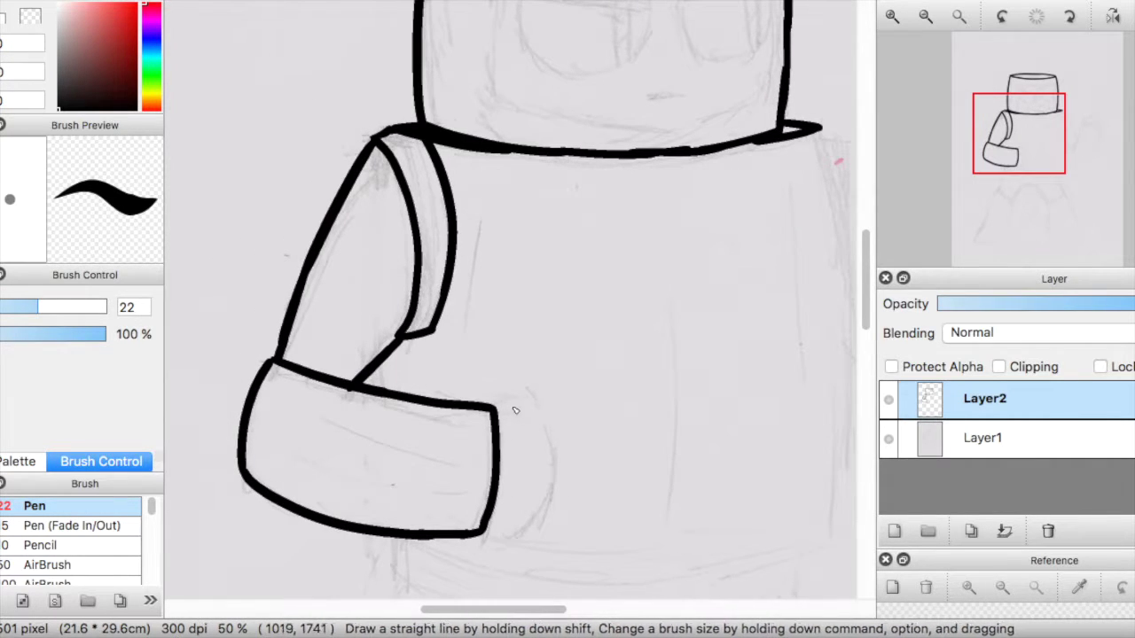
pyautogui.moveTo(499, 410)
pyautogui.mouseDown()
pyautogui.moveTo(512, 408)
pyautogui.moveTo(542, 399)
pyautogui.moveTo(551, 486)
pyautogui.mouseUp()
pyautogui.moveTo(487, 527)
pyautogui.mouseDown()
pyautogui.moveTo(551, 498)
pyautogui.moveTo(554, 478)
pyautogui.moveTo(541, 506)
pyautogui.mouseUp()
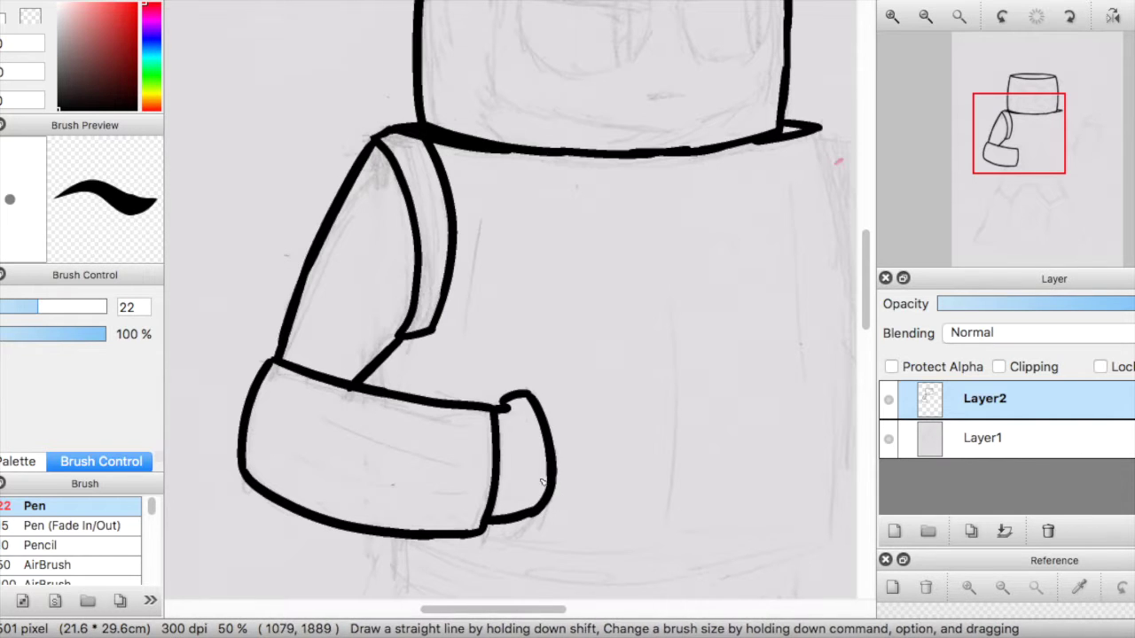
pyautogui.moveTo(386, 364); pyautogui.dragTo(390, 384)
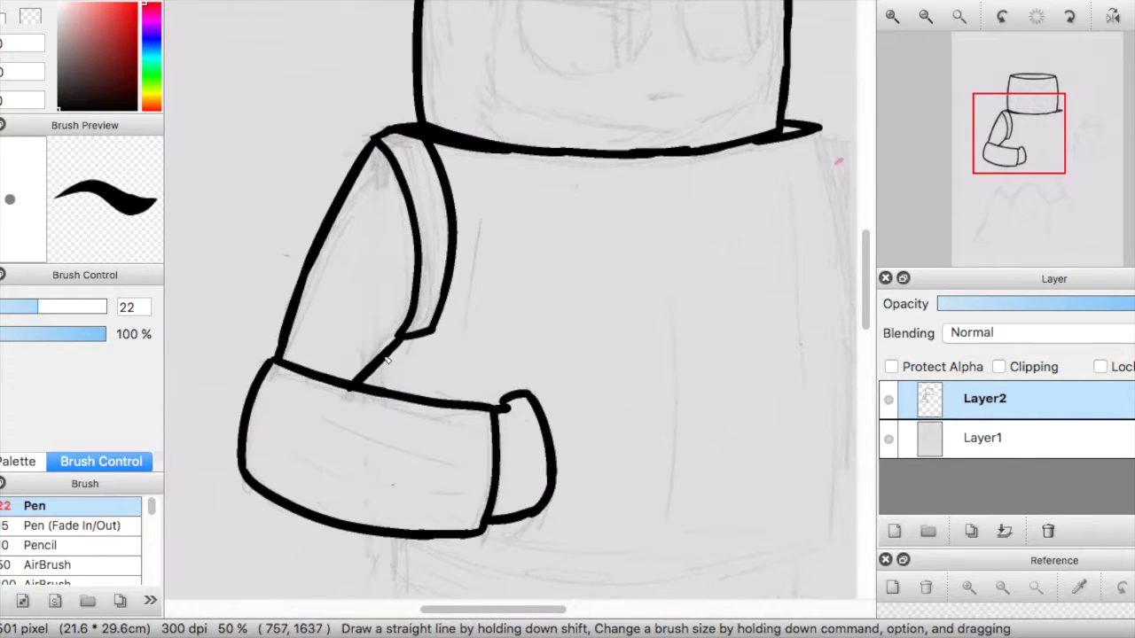
# Ink the right edge of the torso from the shoulder down to the waist, redoing strokes that miss the sketch.
pyautogui.scroll(-1, 864, 301)
pyautogui.scroll(-5, 864, 301)
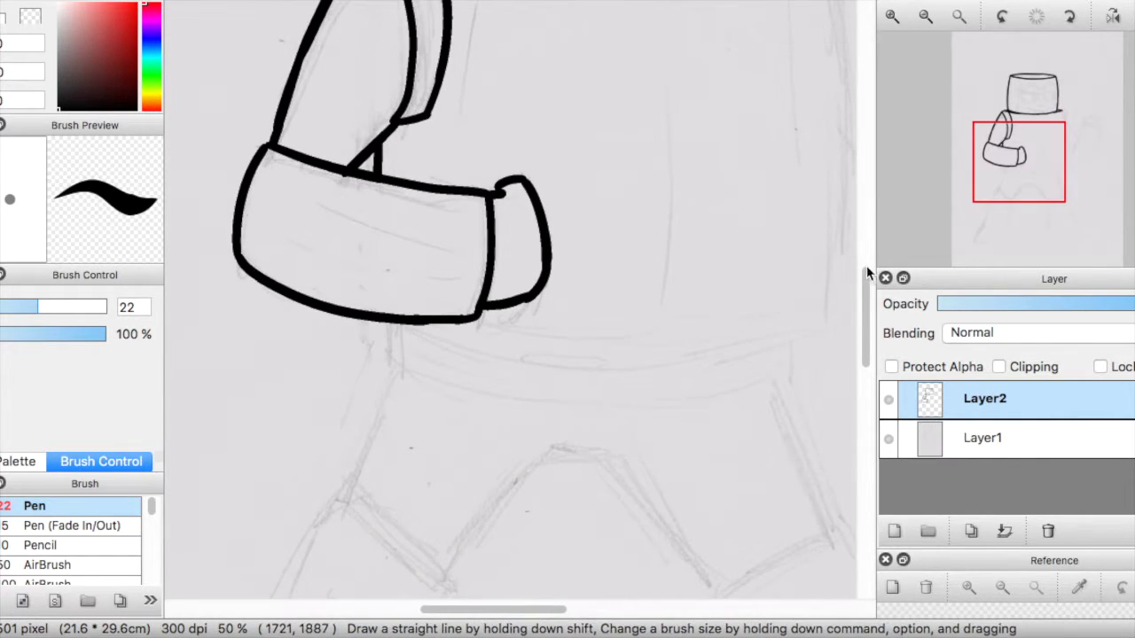
pyautogui.scroll(6, 868, 271)
pyautogui.moveTo(532, 612); pyautogui.dragTo(581, 608)
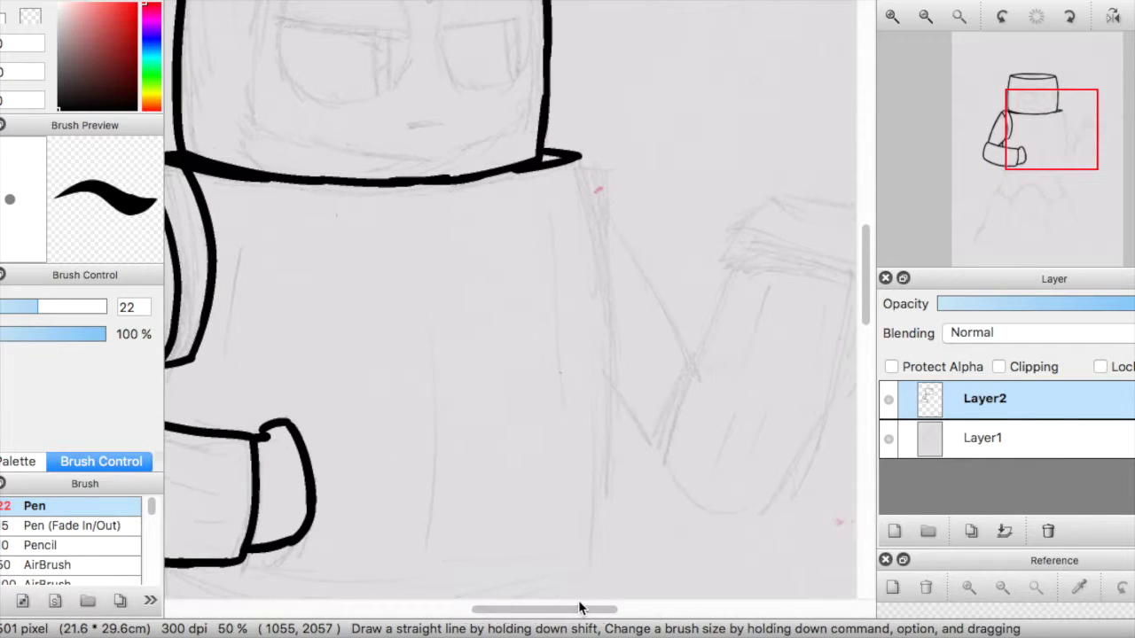
pyautogui.moveTo(581, 160); pyautogui.dragTo(619, 404)
pyautogui.press('super+z')
pyautogui.moveTo(580, 158); pyautogui.dragTo(620, 434)
pyautogui.press('super+z')
pyautogui.moveTo(581, 158)
pyautogui.mouseDown()
pyautogui.moveTo(623, 469)
pyautogui.moveTo(598, 529)
pyautogui.mouseUp()
pyautogui.press('super+z')
pyautogui.moveTo(612, 383); pyautogui.dragTo(605, 542)
pyautogui.keyDown('shift'); pyautogui.click(599, 556); pyautogui.keyUp('shift')
# Ink the right shoulder band and the outer and inner edges of the right upper arm.
pyautogui.moveTo(587, 160)
pyautogui.mouseDown()
pyautogui.moveTo(608, 174)
pyautogui.moveTo(608, 301)
pyautogui.mouseUp()
pyautogui.moveTo(613, 186); pyautogui.dragTo(685, 350)
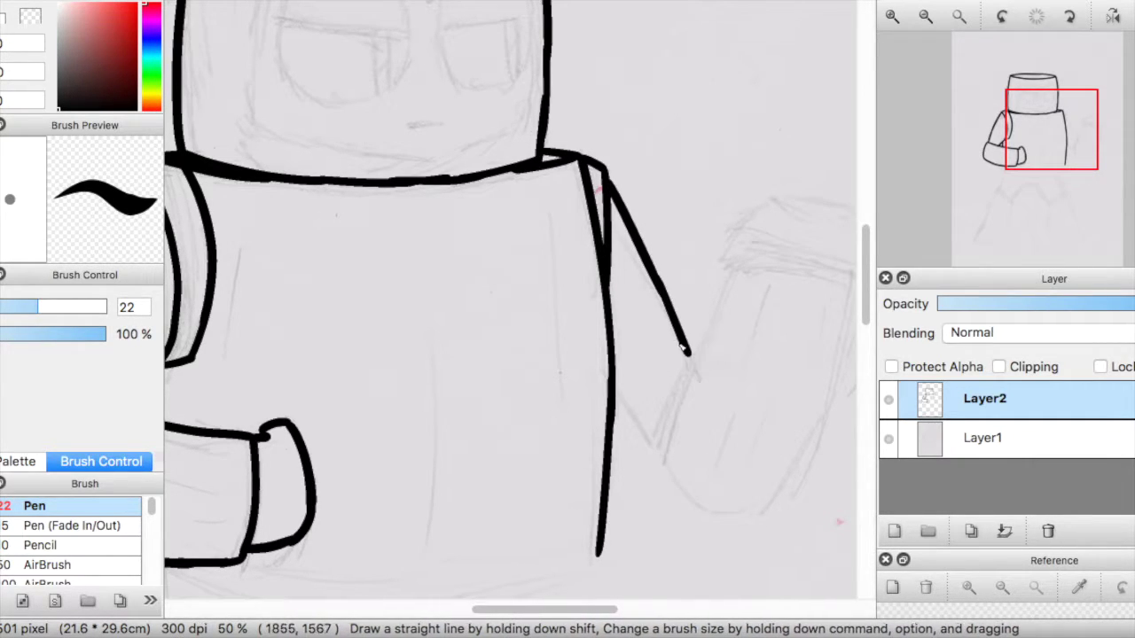
pyautogui.press('super+z')
pyautogui.moveTo(658, 279); pyautogui.dragTo(690, 348)
pyautogui.moveTo(615, 378); pyautogui.dragTo(659, 440)
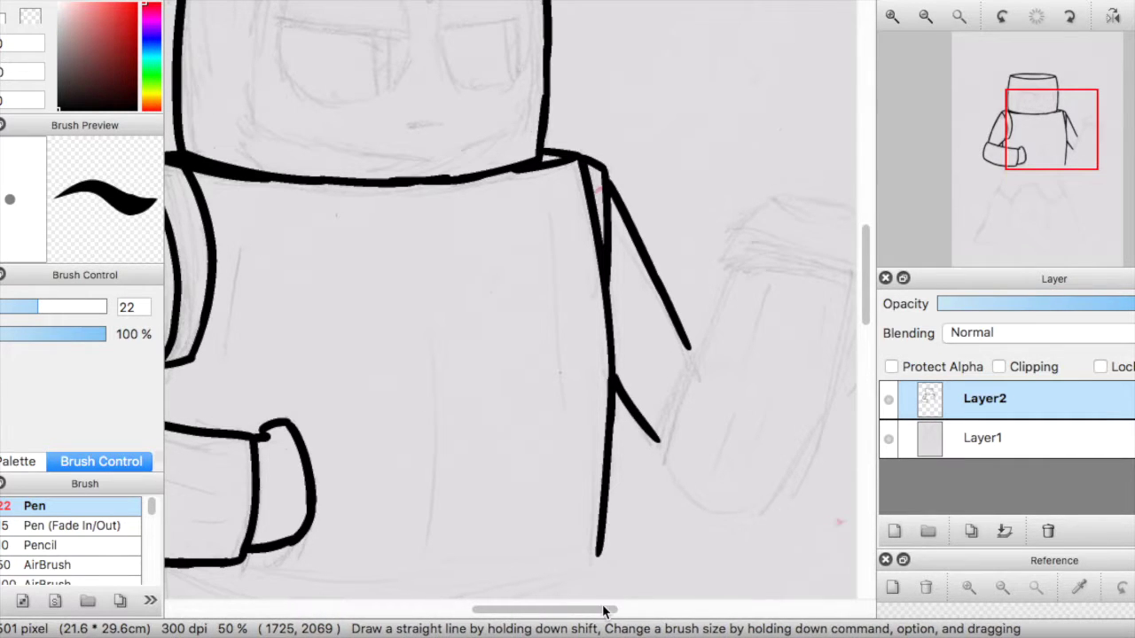
# Ink the full outline of the raised right forearm, including its wrist edge and rounded elbow end.
pyautogui.hscroll(-2, 607, 614)
pyautogui.hscroll(5, 662, 433)
pyautogui.moveTo(621, 276)
pyautogui.mouseDown()
pyautogui.moveTo(589, 343)
pyautogui.moveTo(575, 435)
pyautogui.mouseUp()
pyautogui.press('super+z')
pyautogui.press('super+z')
pyautogui.moveTo(613, 268)
pyautogui.mouseDown()
pyautogui.moveTo(548, 436)
pyautogui.moveTo(578, 506)
pyautogui.moveTo(616, 520)
pyautogui.mouseUp()
pyautogui.moveTo(536, 437); pyautogui.dragTo(546, 453)
pyautogui.moveTo(567, 346); pyautogui.dragTo(575, 358)
pyautogui.moveTo(612, 268)
pyautogui.mouseDown()
pyautogui.moveTo(725, 285)
pyautogui.moveTo(747, 306)
pyautogui.moveTo(735, 355)
pyautogui.moveTo(642, 516)
pyautogui.mouseUp()
pyautogui.press('super+z')
pyautogui.moveTo(697, 432); pyautogui.dragTo(642, 515)
pyautogui.press('super+z')
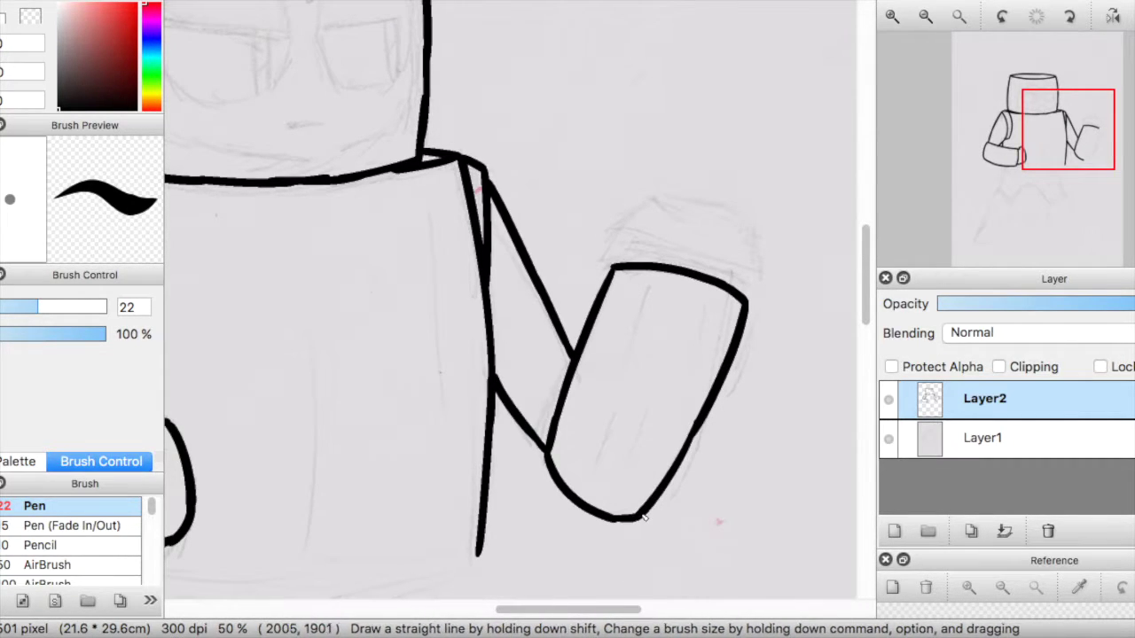
# Ink the raised right hand above the forearm, with a thumb and four curled fingers.
pyautogui.scroll(4, 866, 243)
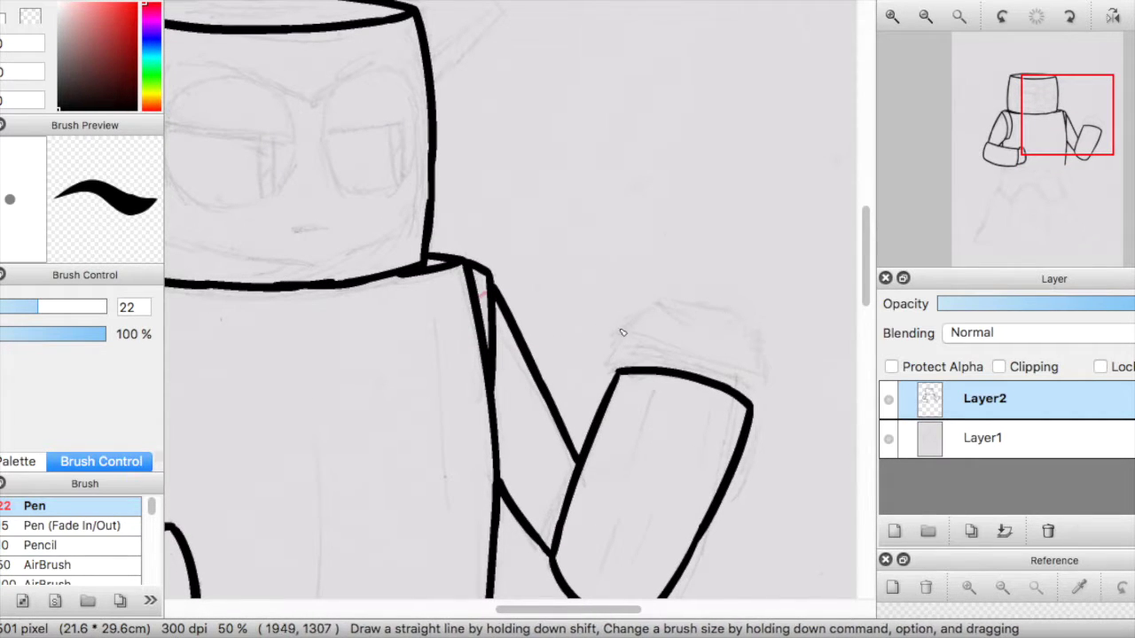
pyautogui.moveTo(619, 358)
pyautogui.mouseDown()
pyautogui.moveTo(596, 332)
pyautogui.moveTo(633, 324)
pyautogui.moveTo(656, 344)
pyautogui.moveTo(675, 304)
pyautogui.moveTo(700, 310)
pyautogui.moveTo(668, 302)
pyautogui.moveTo(729, 319)
pyautogui.moveTo(702, 309)
pyautogui.moveTo(732, 362)
pyautogui.moveTo(722, 356)
pyautogui.mouseUp()
pyautogui.press('super+z')
pyautogui.moveTo(731, 317)
pyautogui.mouseDown()
pyautogui.moveTo(749, 357)
pyautogui.moveTo(725, 356)
pyautogui.moveTo(741, 392)
pyautogui.mouseUp()
pyautogui.press('super+z')
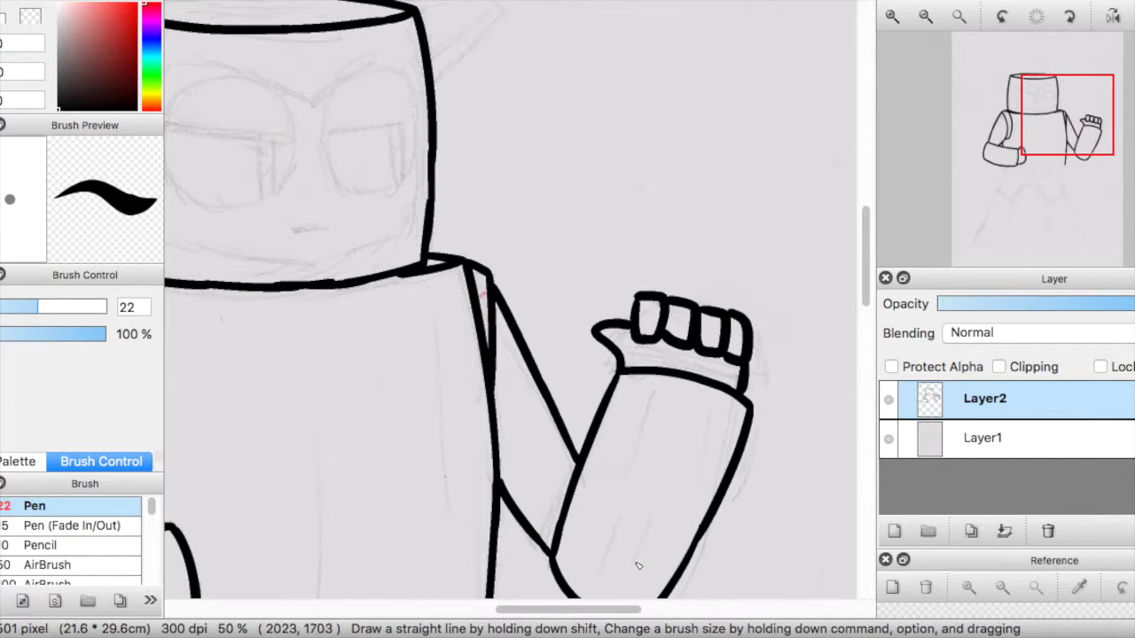
# Ink the V-shaped bottom edge and the left edge of the face opening on the head.
pyautogui.moveTo(599, 611); pyautogui.dragTo(555, 609)
pyautogui.moveTo(865, 254)
pyautogui.mouseDown()
pyautogui.moveTo(863, 279)
pyautogui.moveTo(858, 233)
pyautogui.mouseUp()
pyautogui.moveTo(382, 309); pyautogui.dragTo(522, 338)
pyautogui.press('super+z')
pyautogui.moveTo(348, 295)
pyautogui.mouseDown()
pyautogui.moveTo(516, 334)
pyautogui.moveTo(610, 301)
pyautogui.mouseUp()
pyautogui.moveTo(357, 151); pyautogui.dragTo(343, 293)
pyautogui.press('super+z')
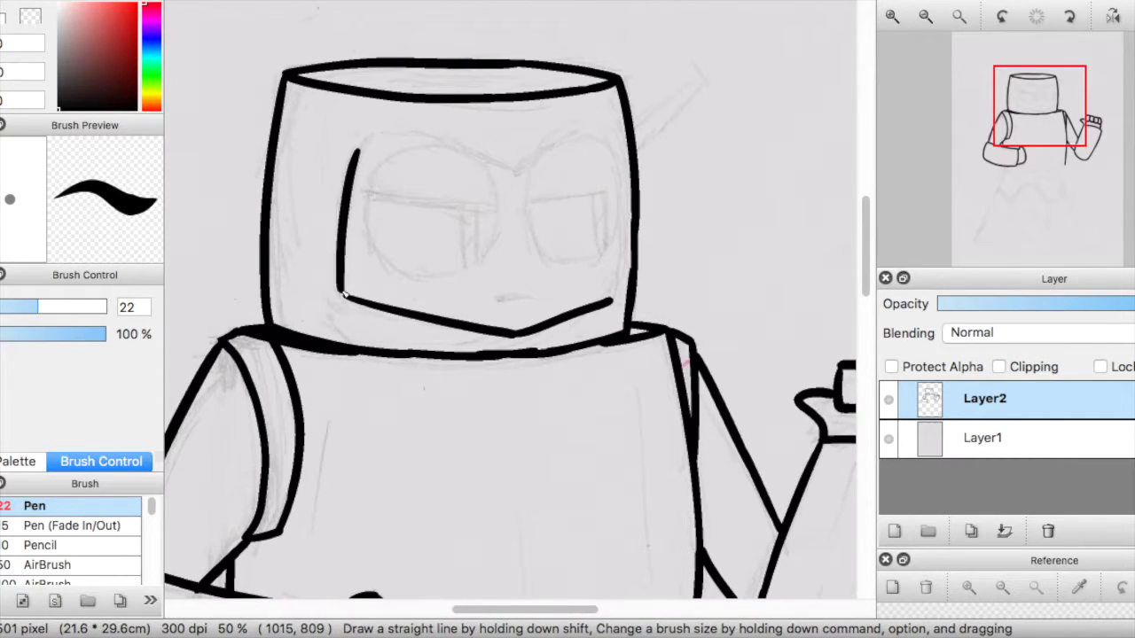
# Ink the curved upper-left edge of the face opening, from the left side down to the notch between the brows.
pyautogui.moveTo(359, 149); pyautogui.dragTo(462, 145)
pyautogui.press('super+z')
pyautogui.moveTo(359, 149)
pyautogui.mouseDown()
pyautogui.moveTo(462, 145)
pyautogui.moveTo(521, 172)
pyautogui.mouseUp()
pyautogui.press('e')
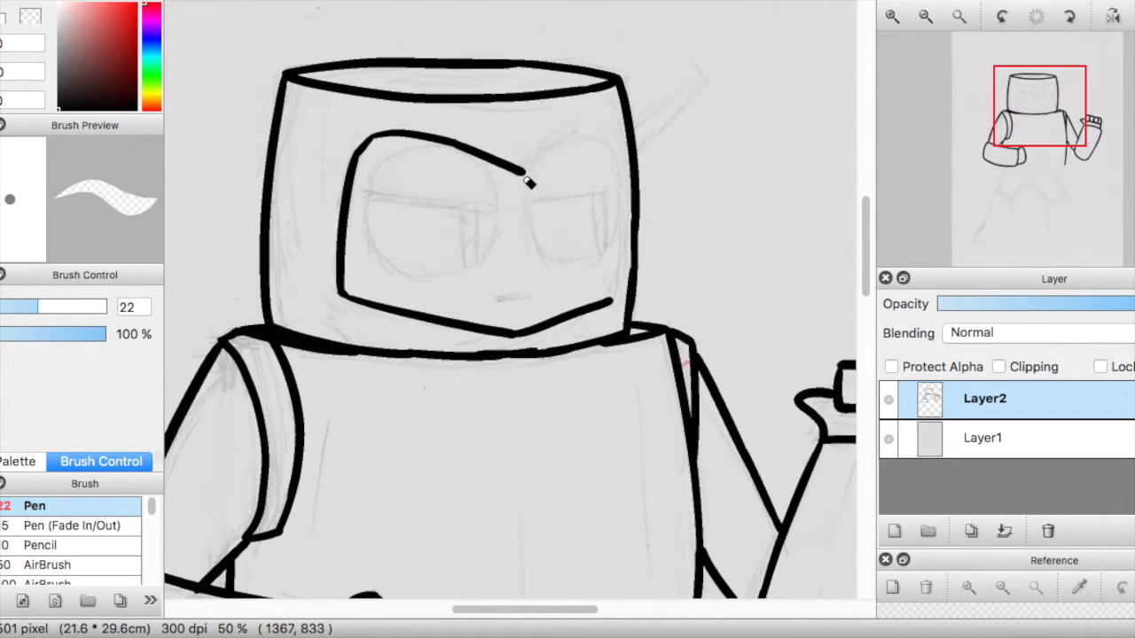
pyautogui.press('b')
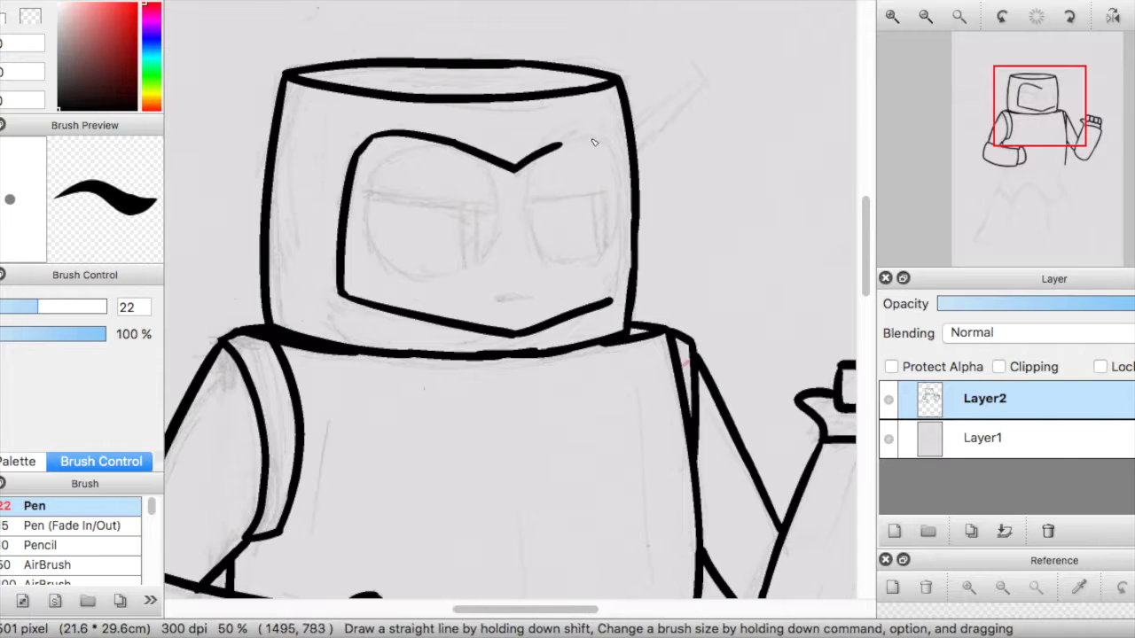
# Ink the upper-right brow edge and the right side of the face opening, closing its outline.
pyautogui.moveTo(520, 172); pyautogui.dragTo(601, 135)
pyautogui.press('super+z')
pyautogui.moveTo(516, 174)
pyautogui.mouseDown()
pyautogui.moveTo(612, 133)
pyautogui.moveTo(617, 257)
pyautogui.mouseUp()
pyautogui.press('super+z')
pyautogui.press('super+z')
pyautogui.moveTo(606, 131); pyautogui.dragTo(616, 301)
pyautogui.press('super+z')
pyautogui.moveTo(617, 253); pyautogui.dragTo(614, 303)
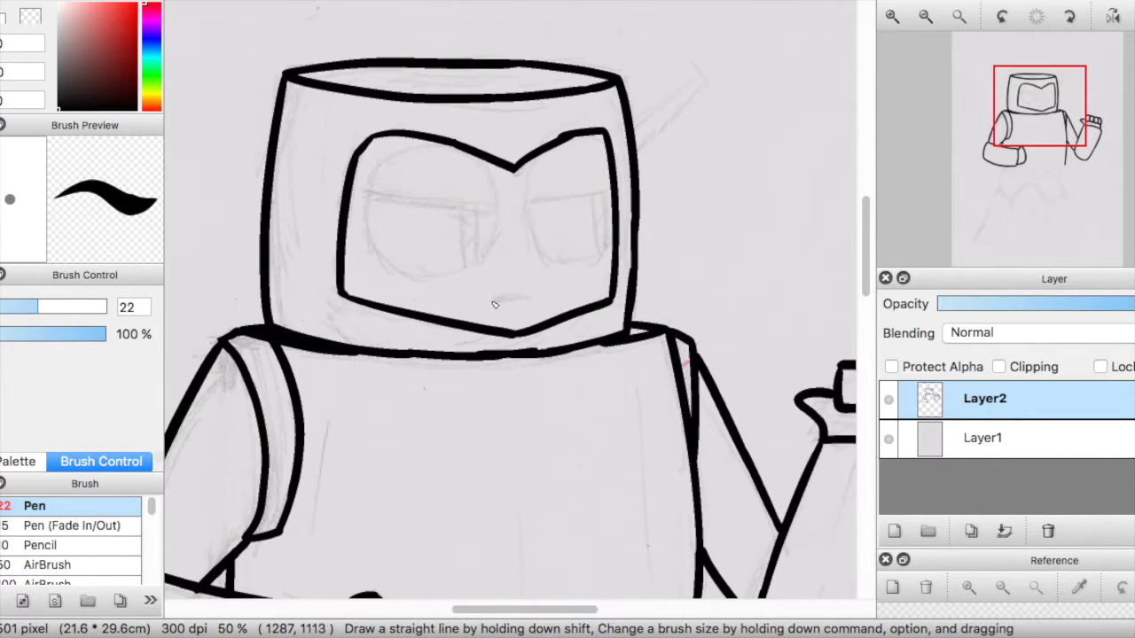
# Ink the blunt-ended branch stub sticking diagonally up from the right side of the head.
pyautogui.moveTo(693, 70); pyautogui.dragTo(636, 122)
pyautogui.press('super+z')
pyautogui.moveTo(694, 72)
pyautogui.mouseDown()
pyautogui.moveTo(710, 94)
pyautogui.moveTo(643, 170)
pyautogui.mouseUp()
pyautogui.press('super+z')
pyautogui.moveTo(708, 94); pyautogui.dragTo(642, 168)
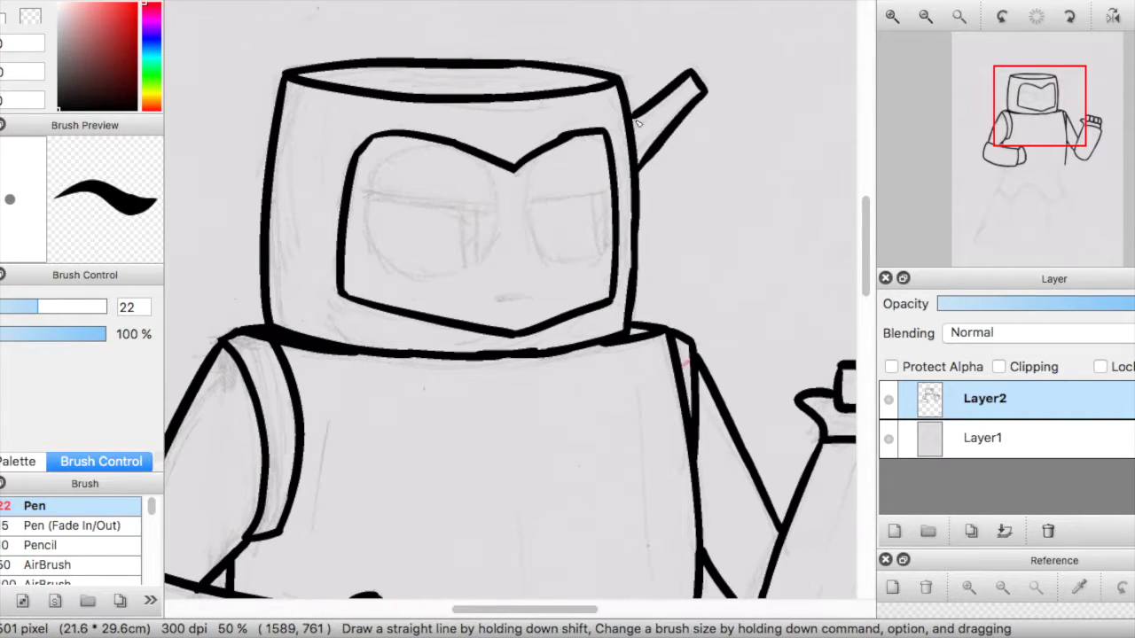
# Ink the curved bottom edge of the torso from beneath the left forearm to the right side.
pyautogui.hscroll(-2, 490, 610)
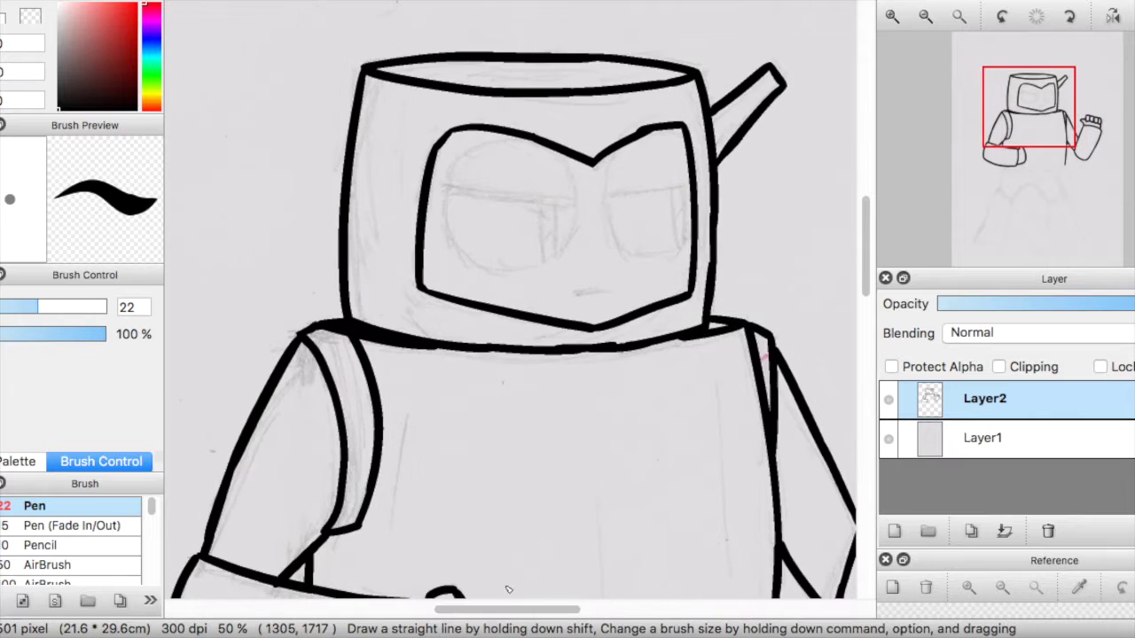
pyautogui.moveTo(867, 244); pyautogui.dragTo(827, 296)
pyautogui.moveTo(330, 342)
pyautogui.mouseDown()
pyautogui.moveTo(552, 383)
pyautogui.moveTo(635, 368)
pyautogui.mouseUp()
pyautogui.press('super+z')
pyautogui.press('super+z')
pyautogui.moveTo(556, 380); pyautogui.dragTo(692, 362)
pyautogui.moveTo(774, 331); pyautogui.dragTo(679, 369)
pyautogui.press('super+z')
pyautogui.press('super+z')
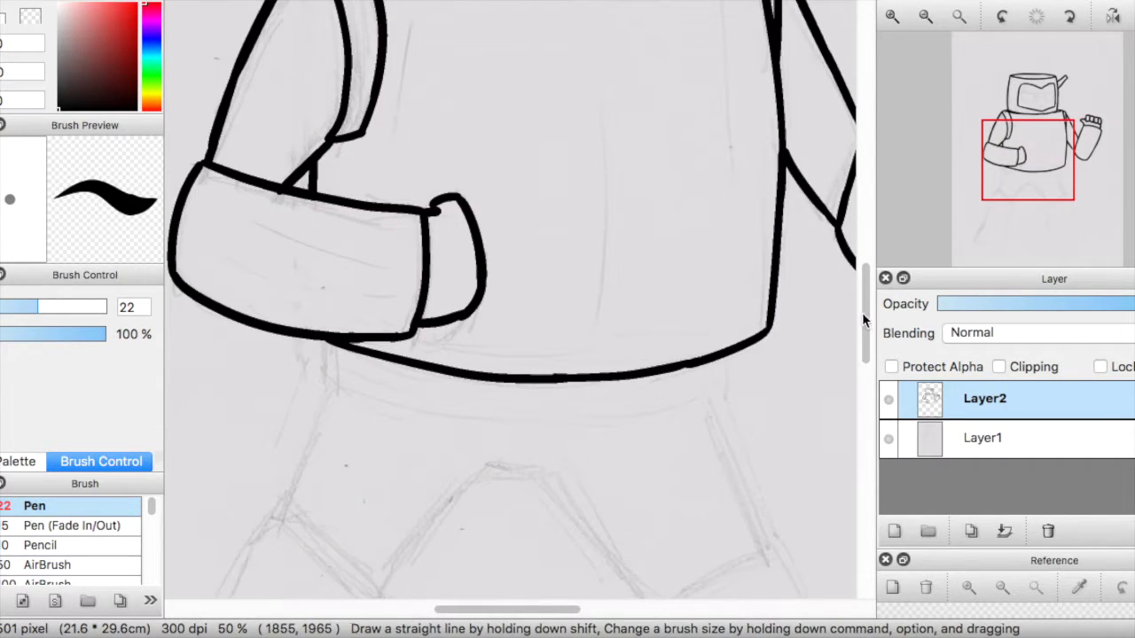
# Ink the narrow waist band below the torso, with its curved lower edge and short side edges.
pyautogui.scroll(-3, 862, 321)
pyautogui.moveTo(326, 289)
pyautogui.mouseDown()
pyautogui.moveTo(326, 330)
pyautogui.moveTo(626, 376)
pyautogui.mouseUp()
pyautogui.press('super+z')
pyautogui.moveTo(520, 366)
pyautogui.mouseDown()
pyautogui.moveTo(743, 326)
pyautogui.moveTo(725, 347)
pyautogui.mouseUp()
pyautogui.press('super+z')
pyautogui.press('super+z')
pyautogui.moveTo(729, 303); pyautogui.dragTo(726, 346)
# Ink the short crotch line and the left half of the pelvis, including its hip side and pointed leg edge.
pyautogui.moveTo(486, 408)
pyautogui.mouseDown()
pyautogui.moveTo(576, 415)
pyautogui.moveTo(512, 416)
pyautogui.moveTo(553, 415)
pyautogui.mouseUp()
pyautogui.press('super+z')
pyautogui.press('super+z')
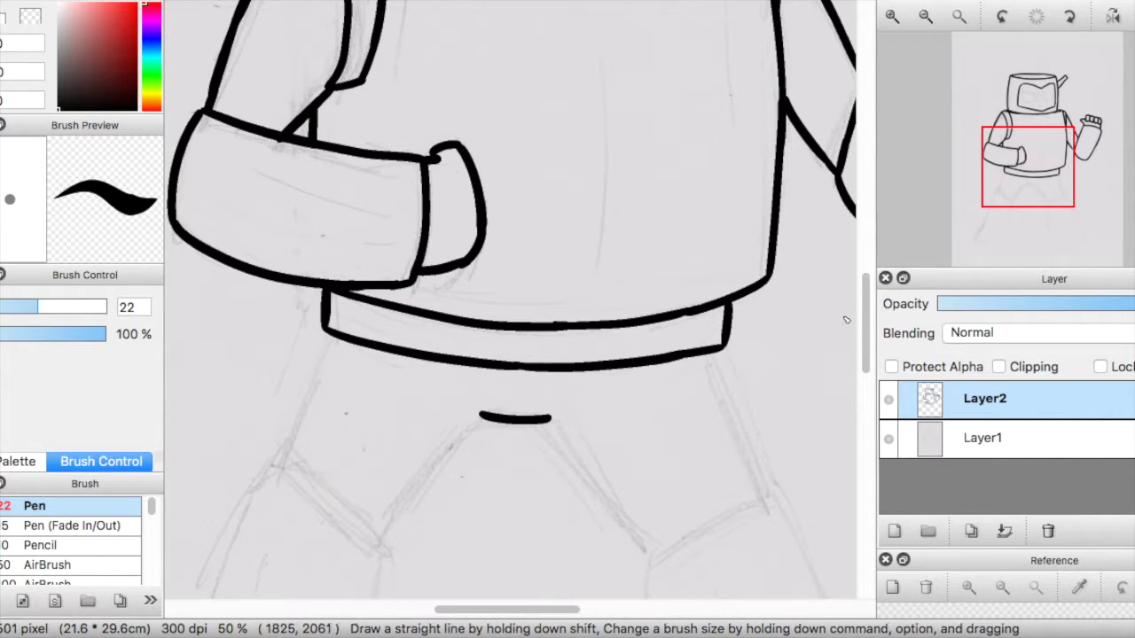
pyautogui.scroll(-5, 847, 355)
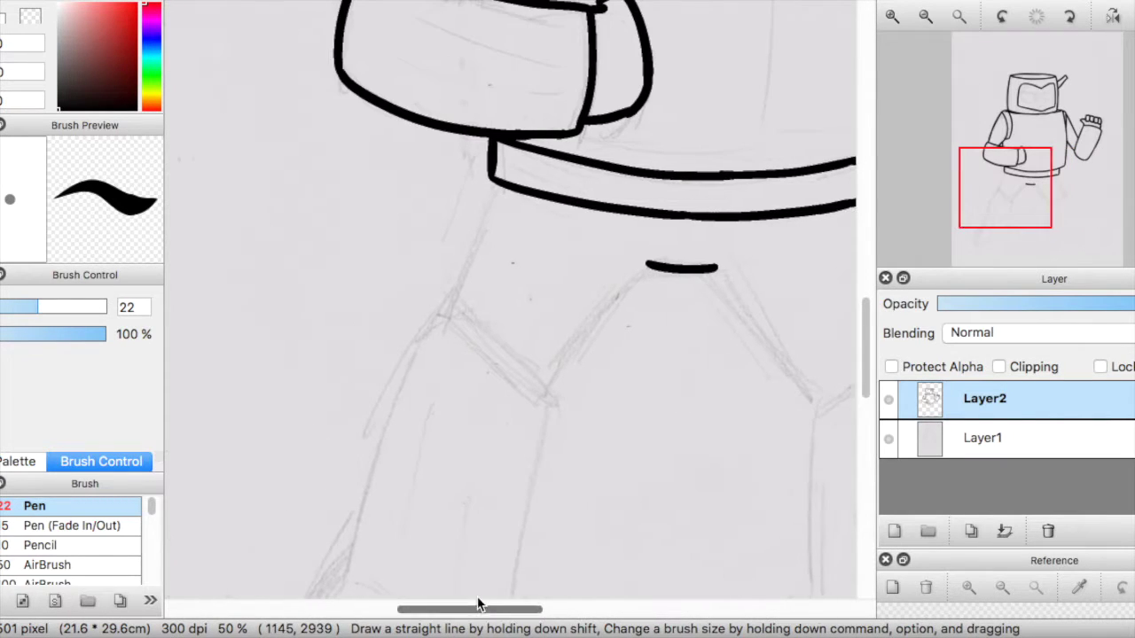
pyautogui.moveTo(477, 605); pyautogui.dragTo(474, 605)
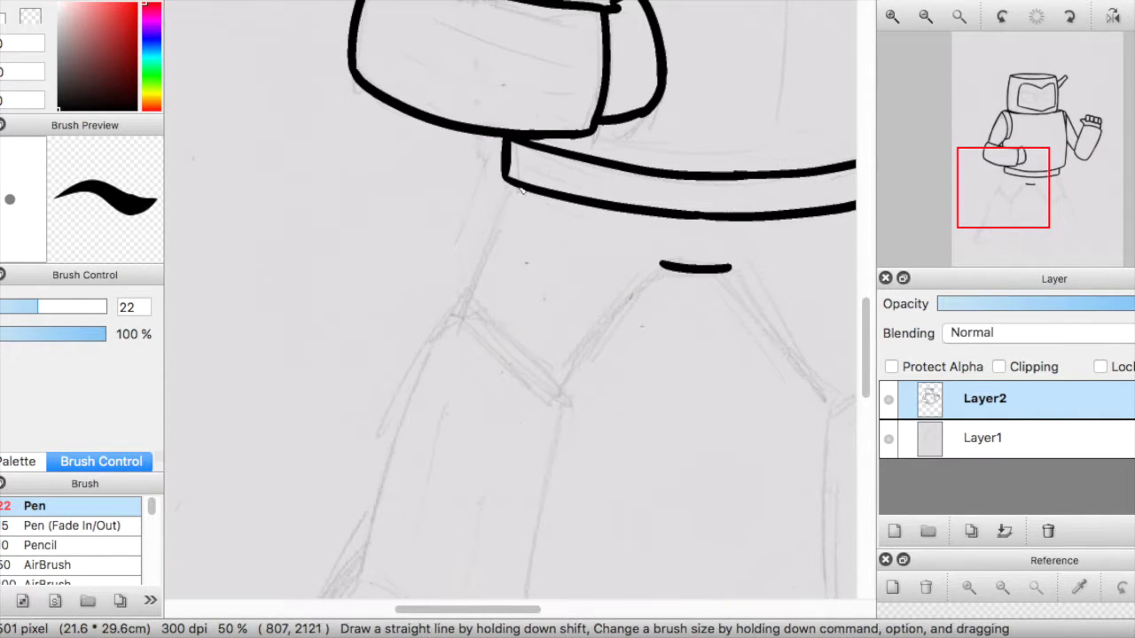
pyautogui.moveTo(513, 187); pyautogui.dragTo(473, 286)
pyautogui.press('super+z')
pyautogui.moveTo(662, 266); pyautogui.dragTo(573, 385)
pyautogui.press('super+z')
pyautogui.moveTo(664, 265); pyautogui.dragTo(561, 391)
pyautogui.moveTo(471, 288); pyautogui.dragTo(562, 392)
pyautogui.press('super+z')
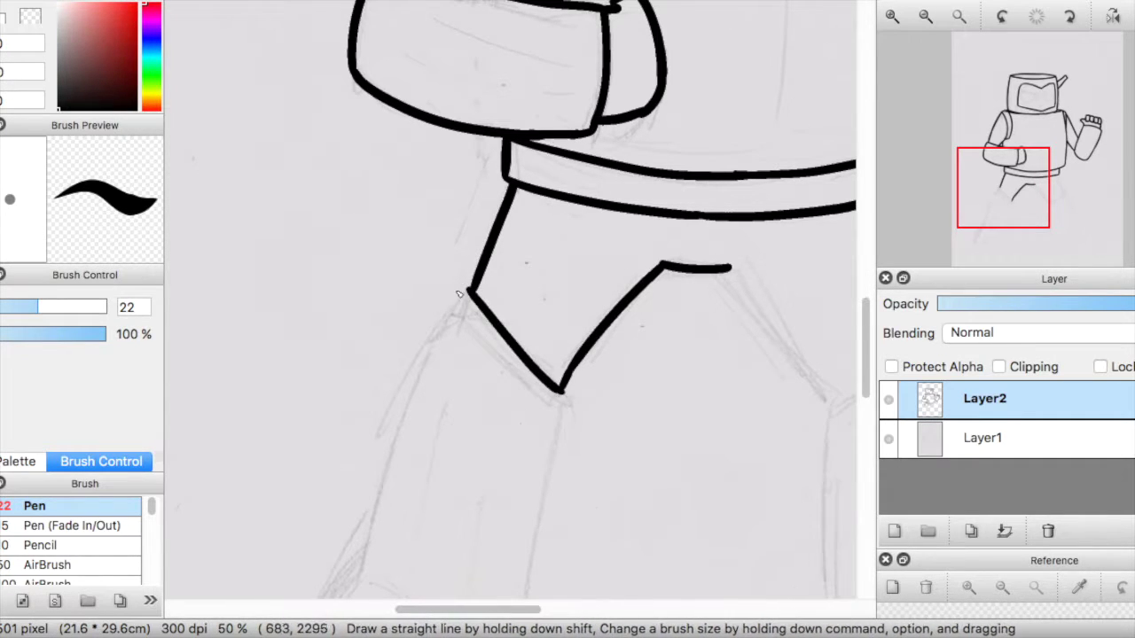
# Ink the right inner leg edge from the crotch and the right hip side of the pelvis.
pyautogui.moveTo(525, 612); pyautogui.dragTo(567, 611)
pyautogui.moveTo(547, 267)
pyautogui.mouseDown()
pyautogui.moveTo(655, 388)
pyautogui.moveTo(590, 338)
pyautogui.moveTo(647, 398)
pyautogui.mouseUp()
pyautogui.press('super+z')
pyautogui.moveTo(722, 197); pyautogui.dragTo(759, 328)
pyautogui.press('super+z')
pyautogui.press('super+z')
pyautogui.moveTo(722, 199); pyautogui.dragTo(755, 325)
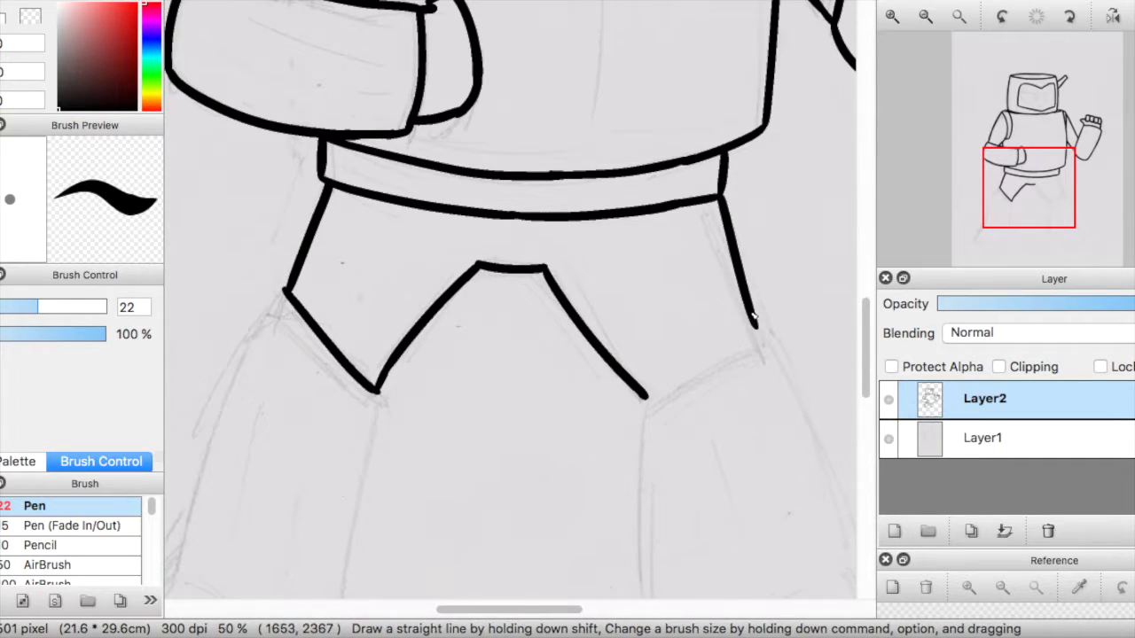
# Ink the narrow band along the left leg edge below the pelvis.
pyautogui.moveTo(513, 611); pyautogui.dragTo(460, 612)
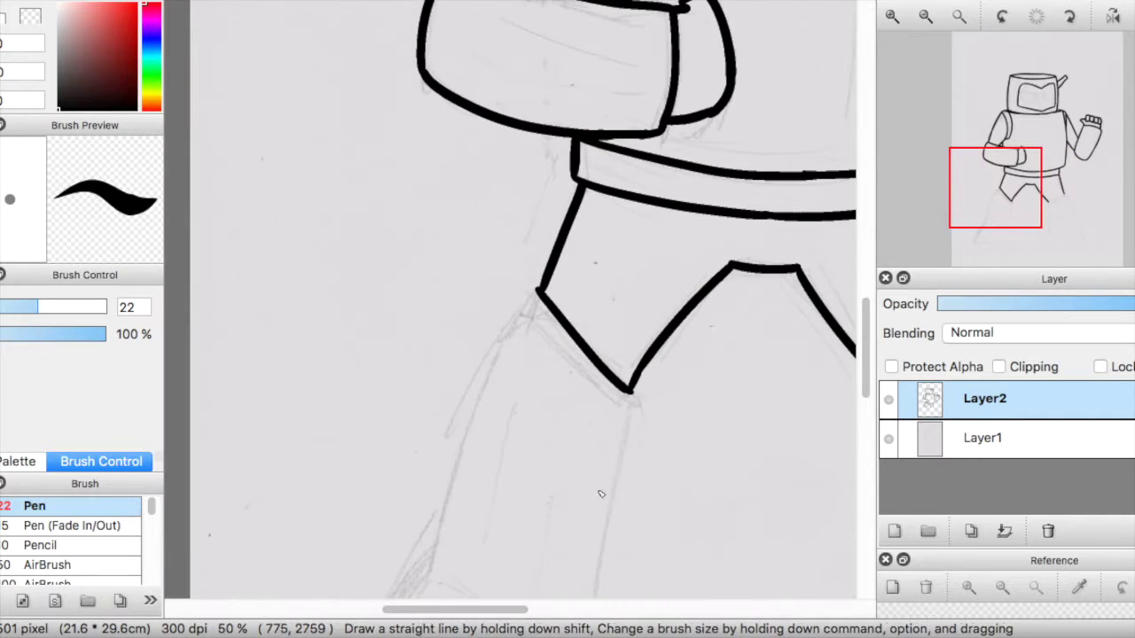
pyautogui.moveTo(863, 326); pyautogui.dragTo(863, 339)
pyautogui.moveTo(535, 211)
pyautogui.mouseDown()
pyautogui.moveTo(521, 243)
pyautogui.moveTo(531, 223)
pyautogui.moveTo(525, 235)
pyautogui.moveTo(626, 331)
pyautogui.mouseUp()
pyautogui.press('super+z')
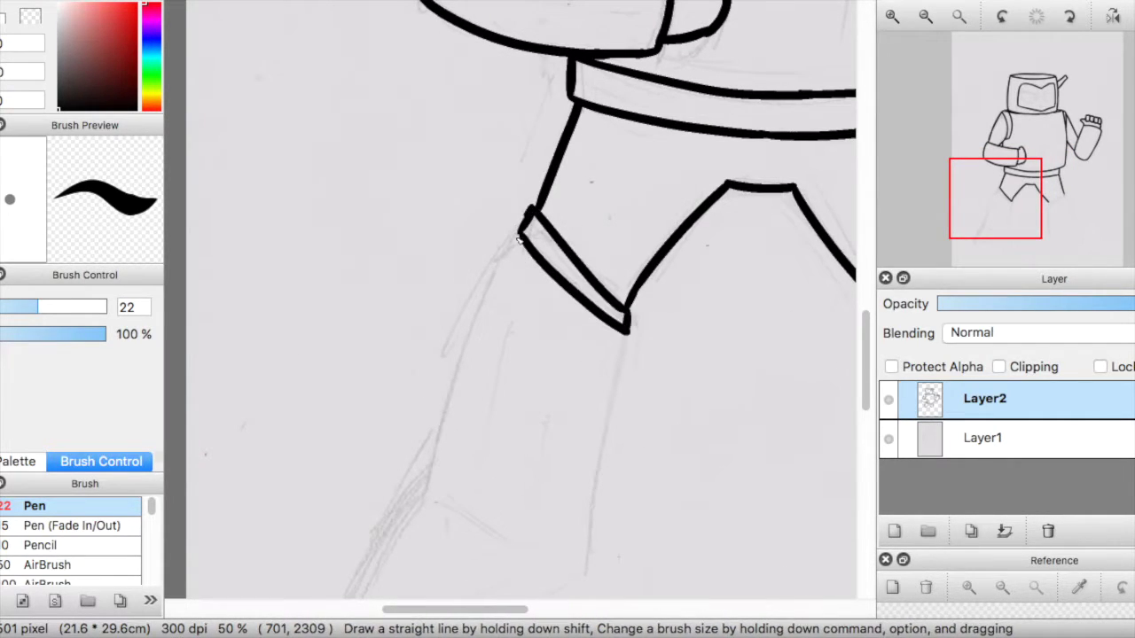
# Ink the left leg below its band, with outer, lower and inner edges.
pyautogui.moveTo(520, 235)
pyautogui.mouseDown()
pyautogui.moveTo(457, 354)
pyautogui.moveTo(415, 481)
pyautogui.moveTo(520, 552)
pyautogui.moveTo(586, 561)
pyautogui.mouseUp()
pyautogui.press('super+z')
pyautogui.moveTo(414, 479)
pyautogui.mouseDown()
pyautogui.moveTo(467, 529)
pyautogui.moveTo(583, 573)
pyautogui.mouseUp()
pyautogui.press('super+z')
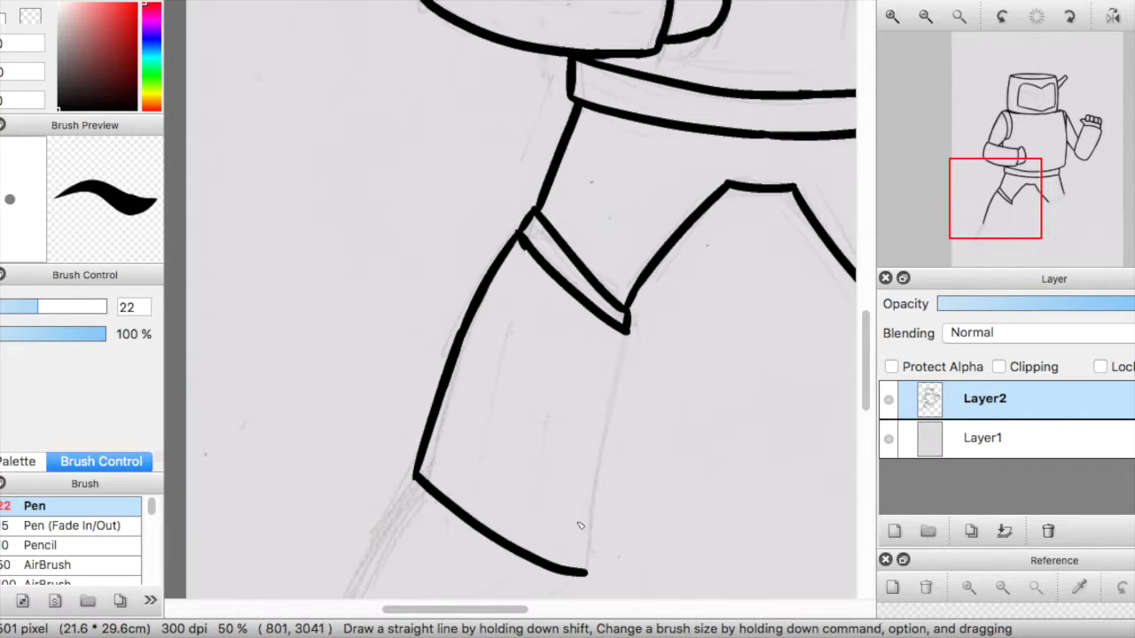
pyautogui.moveTo(627, 330); pyautogui.dragTo(591, 559)
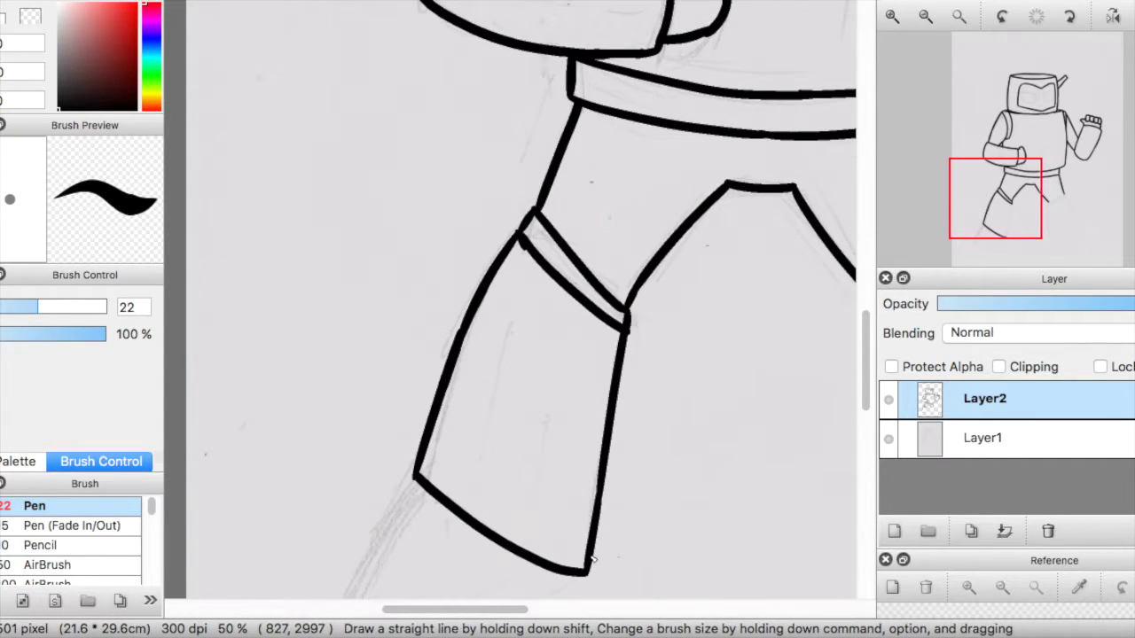
# Ink the pointed left foot below the leg, including its curved sole.
pyautogui.scroll(-3, 714, 363)
pyautogui.moveTo(420, 352)
pyautogui.mouseDown()
pyautogui.moveTo(354, 498)
pyautogui.moveTo(366, 482)
pyautogui.moveTo(361, 496)
pyautogui.moveTo(529, 477)
pyautogui.mouseUp()
pyautogui.moveTo(581, 441); pyautogui.dragTo(524, 479)
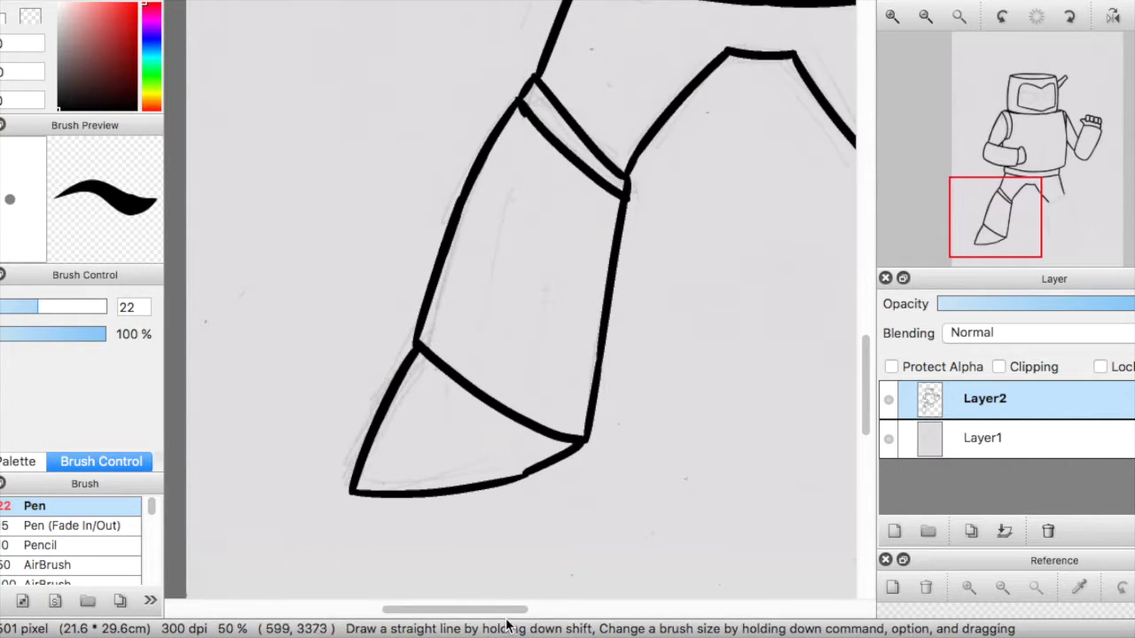
# Ink the slanted narrow band at the top of the right leg below the pelvis.
pyautogui.moveTo(505, 611); pyautogui.dragTo(559, 613)
pyautogui.moveTo(865, 352); pyautogui.dragTo(866, 336)
pyautogui.moveTo(764, 205)
pyautogui.mouseDown()
pyautogui.moveTo(654, 262)
pyautogui.moveTo(773, 210)
pyautogui.moveTo(719, 240)
pyautogui.mouseUp()
pyautogui.press('super+z')
pyautogui.moveTo(644, 265); pyautogui.dragTo(643, 280)
pyautogui.moveTo(765, 205)
pyautogui.mouseDown()
pyautogui.moveTo(776, 227)
pyautogui.moveTo(642, 282)
pyautogui.mouseUp()
# Ink the right leg below its band, with inner and outer edges and a curved lower edge.
pyautogui.moveTo(518, 613); pyautogui.dragTo(541, 614)
pyautogui.moveTo(553, 291); pyautogui.dragTo(554, 519)
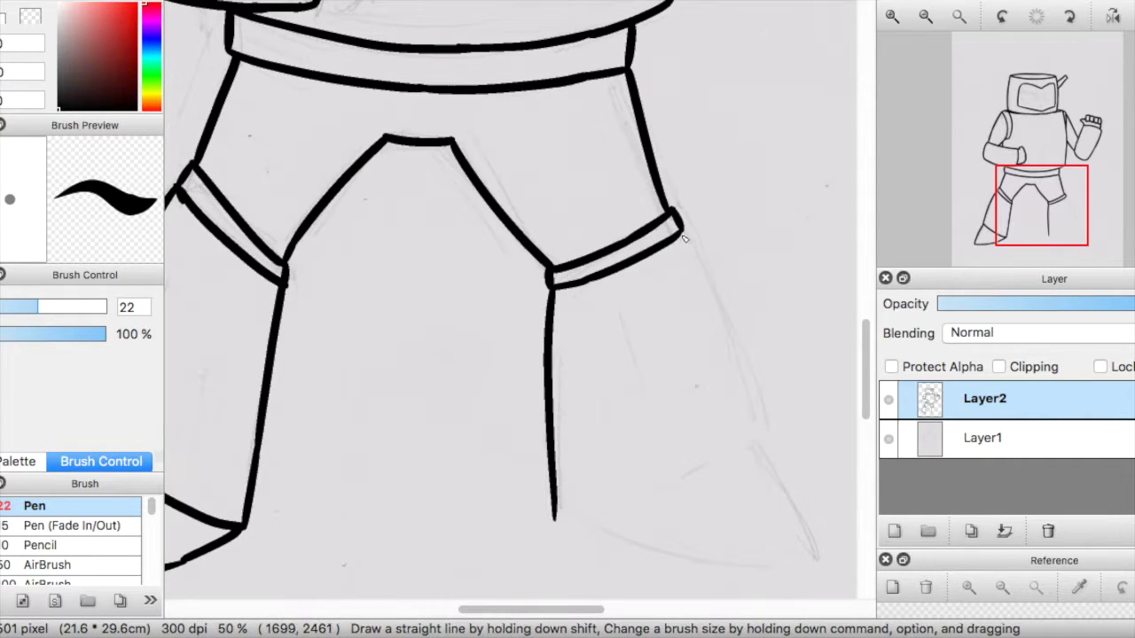
pyautogui.moveTo(683, 235); pyautogui.dragTo(750, 404)
pyautogui.press('super+z')
pyautogui.moveTo(683, 235); pyautogui.dragTo(753, 432)
pyautogui.moveTo(553, 520); pyautogui.dragTo(672, 501)
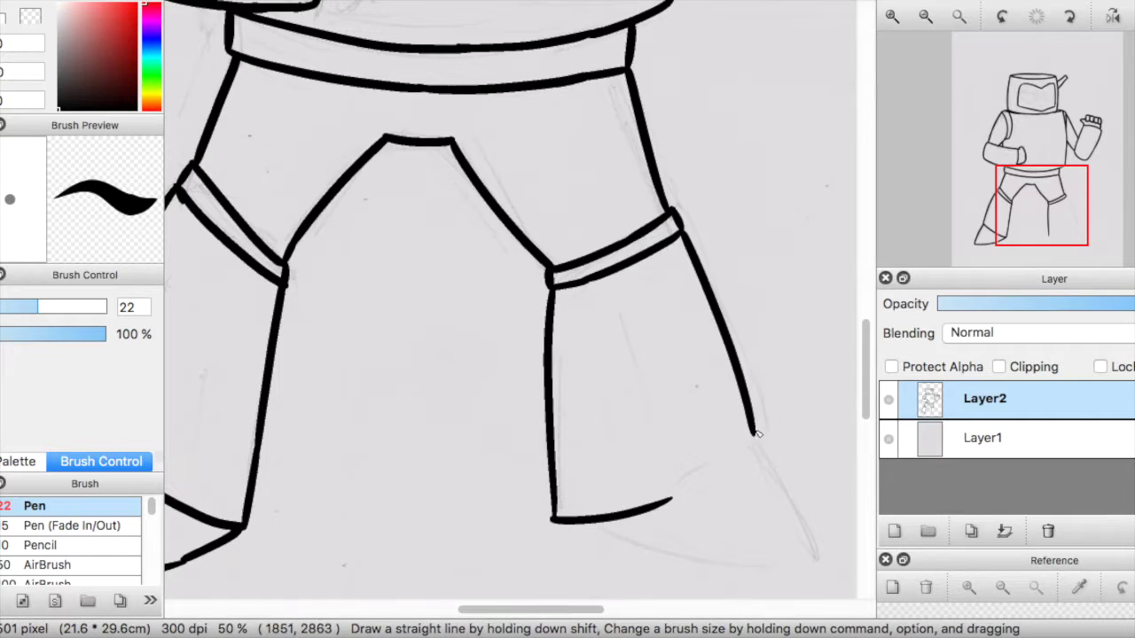
pyautogui.press('super+z')
pyautogui.moveTo(732, 473)
pyautogui.mouseDown()
pyautogui.moveTo(661, 510)
pyautogui.moveTo(731, 470)
pyautogui.mouseUp()
pyautogui.press('super+z')
pyautogui.press('super+z')
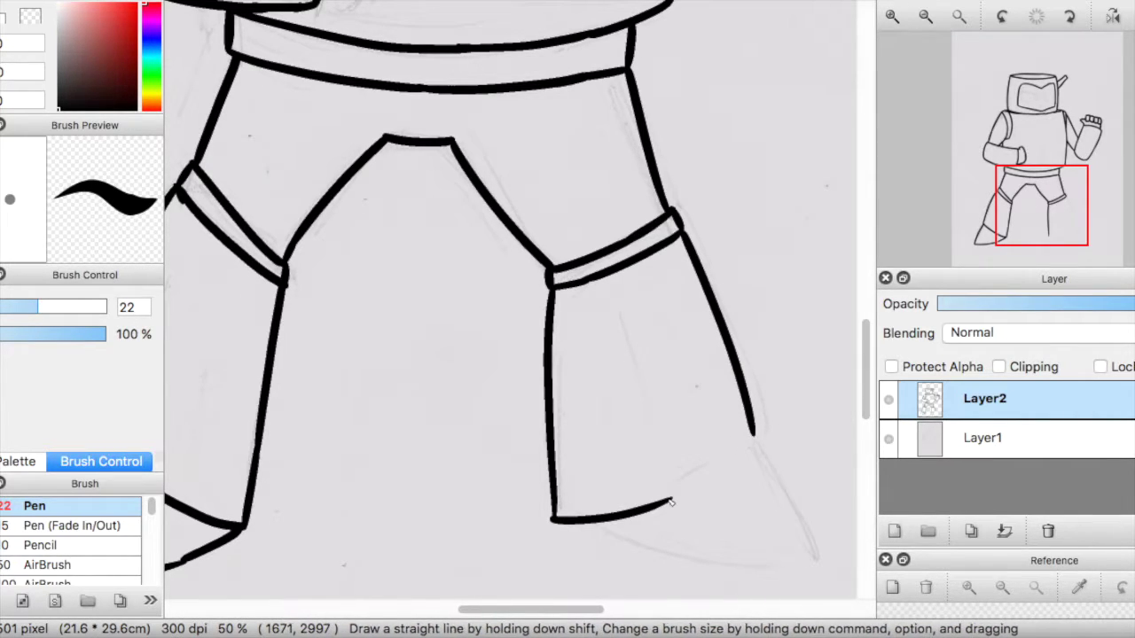
pyautogui.moveTo(671, 503); pyautogui.dragTo(759, 440)
# Ink the curved sole and outer side of the right foot below the leg.
pyautogui.moveTo(583, 613)
pyautogui.mouseDown()
pyautogui.moveTo(539, 610)
pyautogui.moveTo(626, 614)
pyautogui.mouseUp()
pyautogui.moveTo(379, 525); pyautogui.dragTo(582, 566)
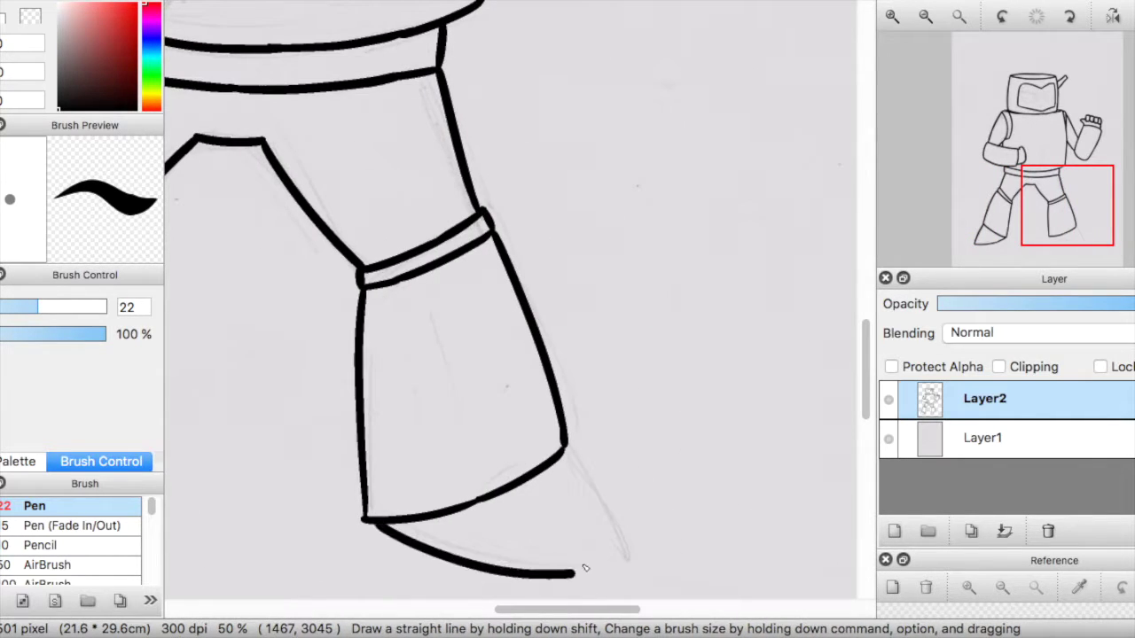
pyautogui.press('super+z')
pyautogui.moveTo(566, 448); pyautogui.dragTo(602, 562)
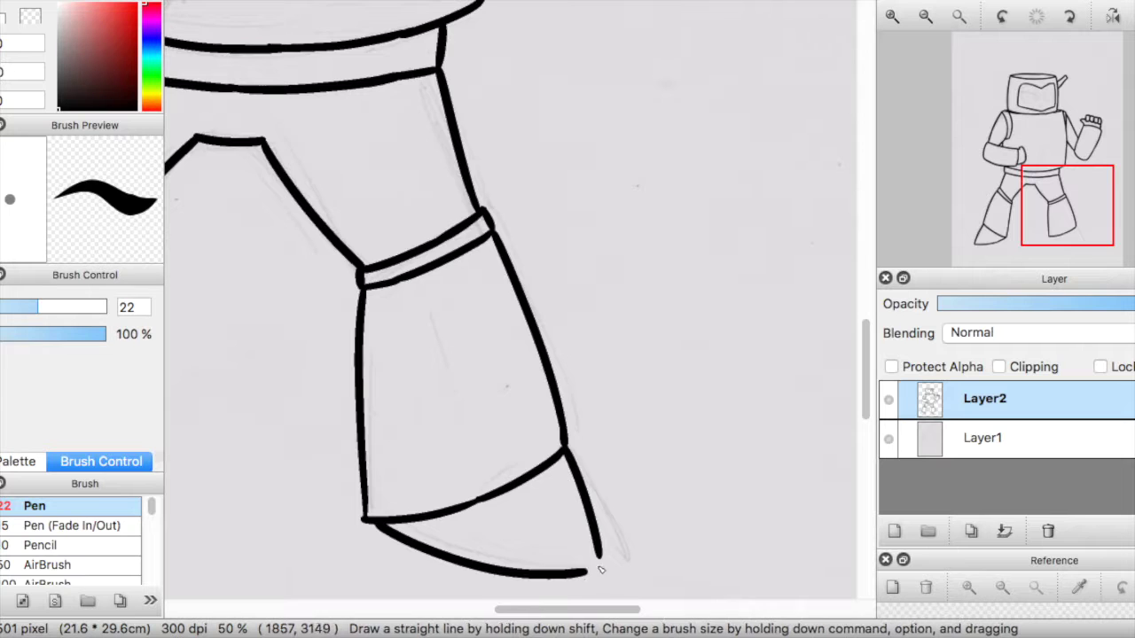
# Ink the left eye's slanted eyelid line and rounded lower half inside the face opening.
pyautogui.moveTo(573, 611); pyautogui.dragTo(523, 612)
pyautogui.moveTo(862, 345); pyautogui.dragTo(852, 237)
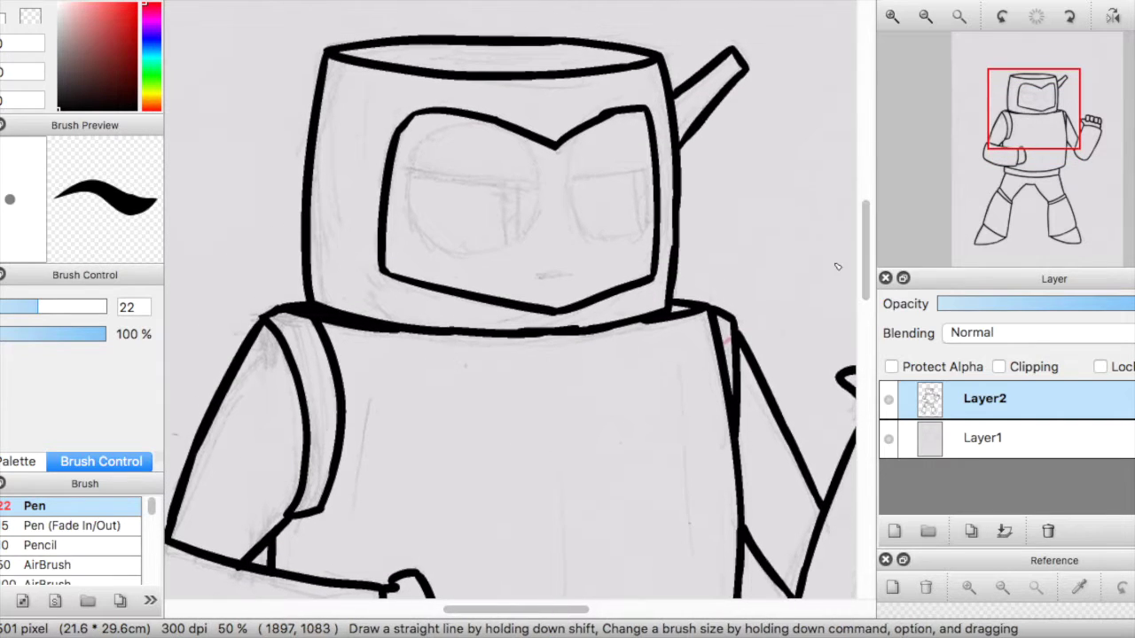
pyautogui.scroll(1, 577, 143)
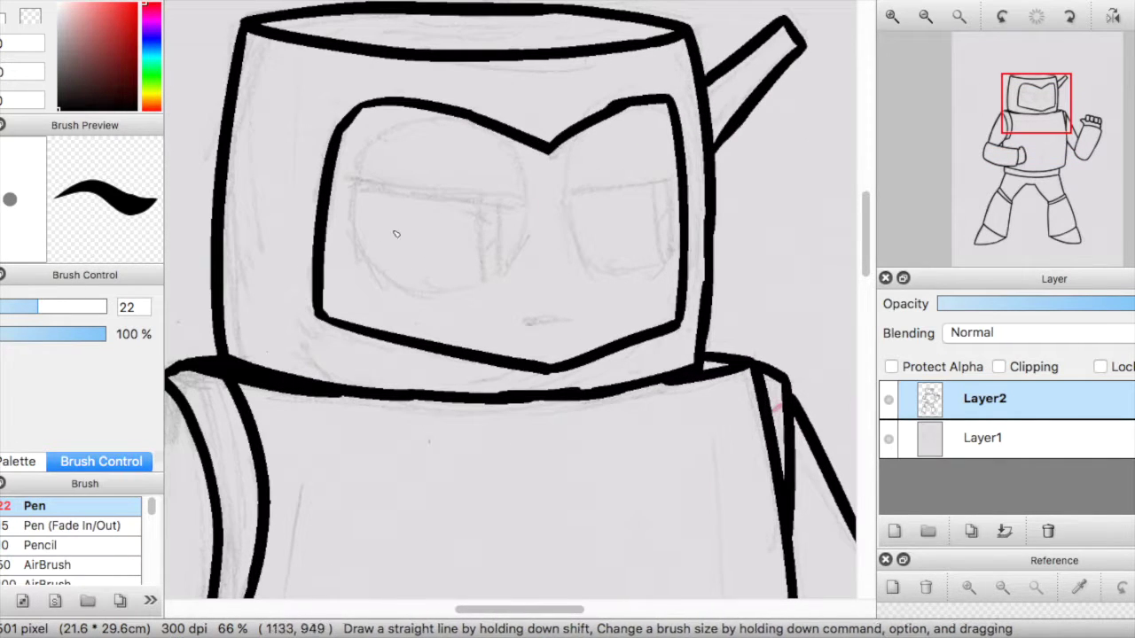
pyautogui.moveTo(352, 182); pyautogui.dragTo(530, 206)
pyautogui.moveTo(351, 182)
pyautogui.mouseDown()
pyautogui.moveTo(396, 296)
pyautogui.moveTo(431, 297)
pyautogui.mouseUp()
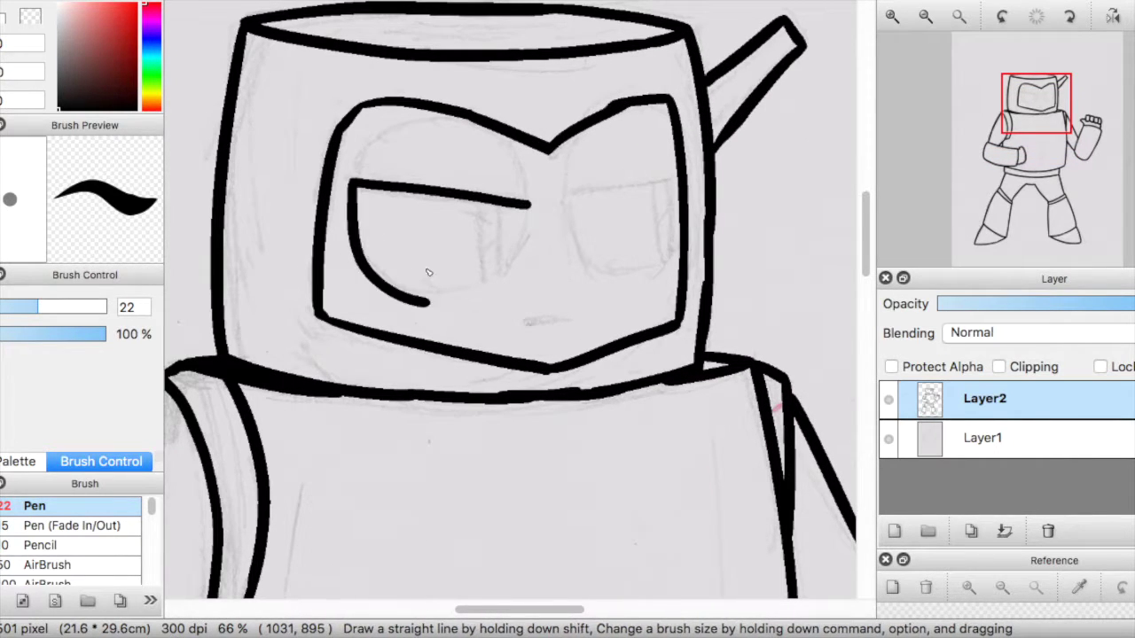
pyautogui.press('super+z')
pyautogui.moveTo(352, 184)
pyautogui.mouseDown()
pyautogui.moveTo(390, 284)
pyautogui.moveTo(431, 297)
pyautogui.mouseUp()
pyautogui.press('super+z')
pyautogui.moveTo(354, 185)
pyautogui.mouseDown()
pyautogui.moveTo(397, 284)
pyautogui.moveTo(458, 295)
pyautogui.mouseUp()
pyautogui.moveTo(530, 208); pyautogui.dragTo(454, 298)
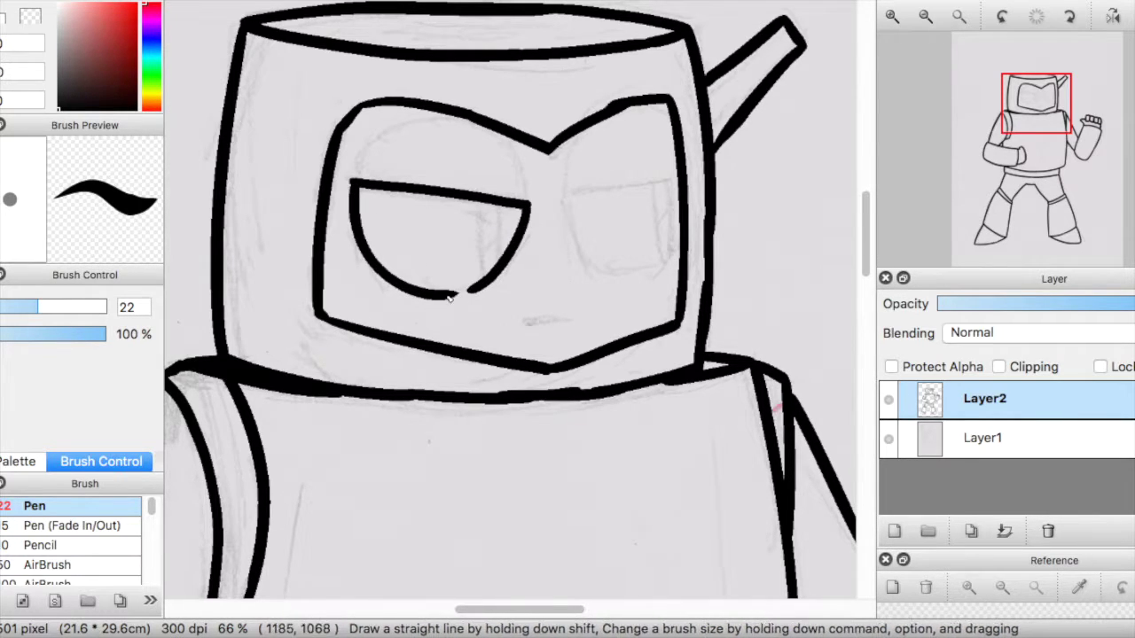
# Ink the upper arc of the left eye above the eyelid line, meeting the brow edge.
pyautogui.moveTo(360, 157); pyautogui.dragTo(393, 127)
pyautogui.press('super+z')
pyautogui.moveTo(460, 115)
pyautogui.mouseDown()
pyautogui.moveTo(398, 132)
pyautogui.moveTo(349, 183)
pyautogui.mouseUp()
# Ink the right eye with a slanted eyelid line, an upper side arc and a rounded lower half.
pyautogui.moveTo(505, 132)
pyautogui.mouseDown()
pyautogui.moveTo(533, 205)
pyautogui.moveTo(675, 177)
pyautogui.mouseUp()
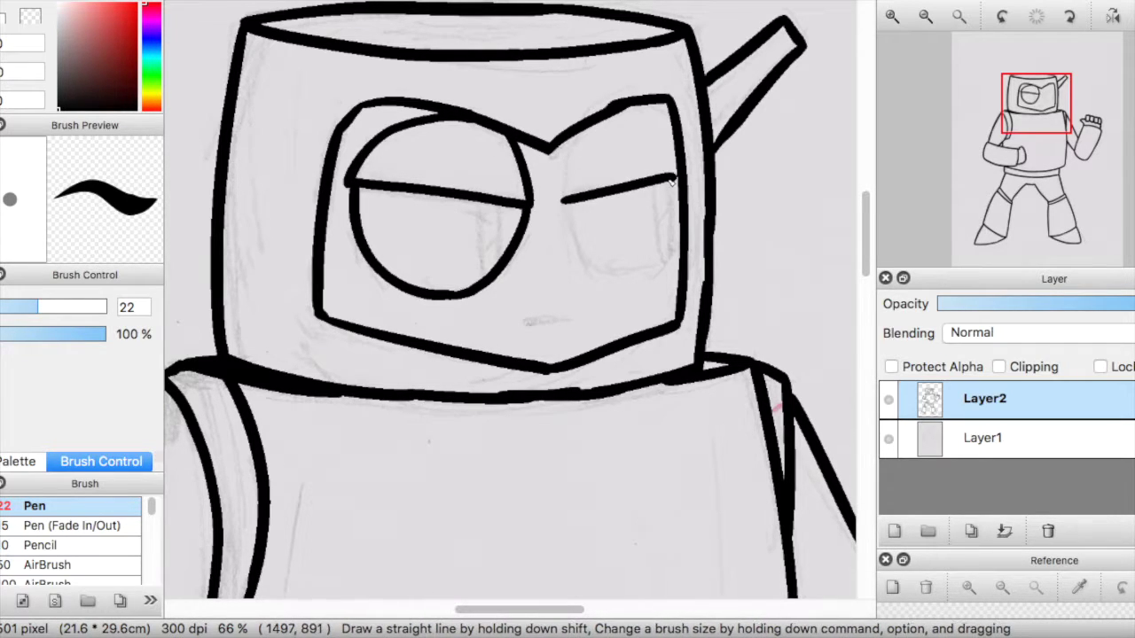
pyautogui.moveTo(587, 130); pyautogui.dragTo(564, 199)
pyautogui.press('super+z')
pyautogui.press('super+z')
pyautogui.press('super+z')
pyautogui.moveTo(587, 129)
pyautogui.mouseDown()
pyautogui.moveTo(563, 205)
pyautogui.moveTo(565, 169)
pyautogui.moveTo(562, 198)
pyautogui.moveTo(622, 280)
pyautogui.moveTo(663, 276)
pyautogui.moveTo(674, 257)
pyautogui.mouseUp()
pyautogui.press('super+z')
pyautogui.press('super+z')
pyautogui.press('super+z')
pyautogui.press('super+z')
pyautogui.press('super+z')
pyautogui.press('super+z')
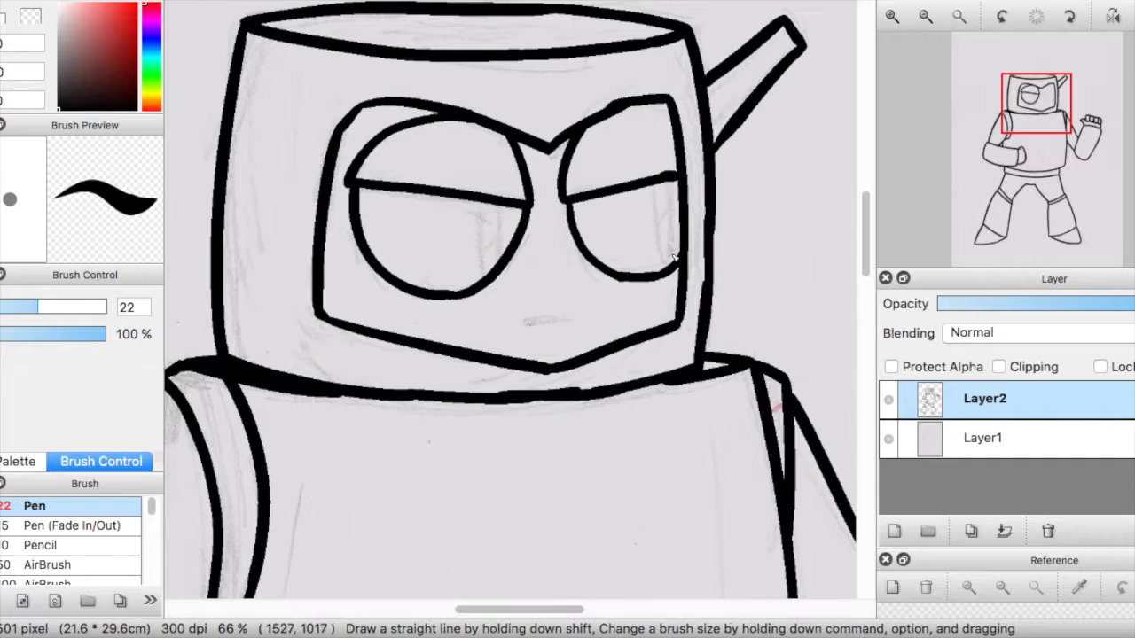
# Ink a short mouth line and narrow pupils with inner detail strokes at the right side of both eyes.
pyautogui.moveTo(533, 322); pyautogui.dragTo(576, 318)
pyautogui.moveTo(476, 245); pyautogui.dragTo(479, 259)
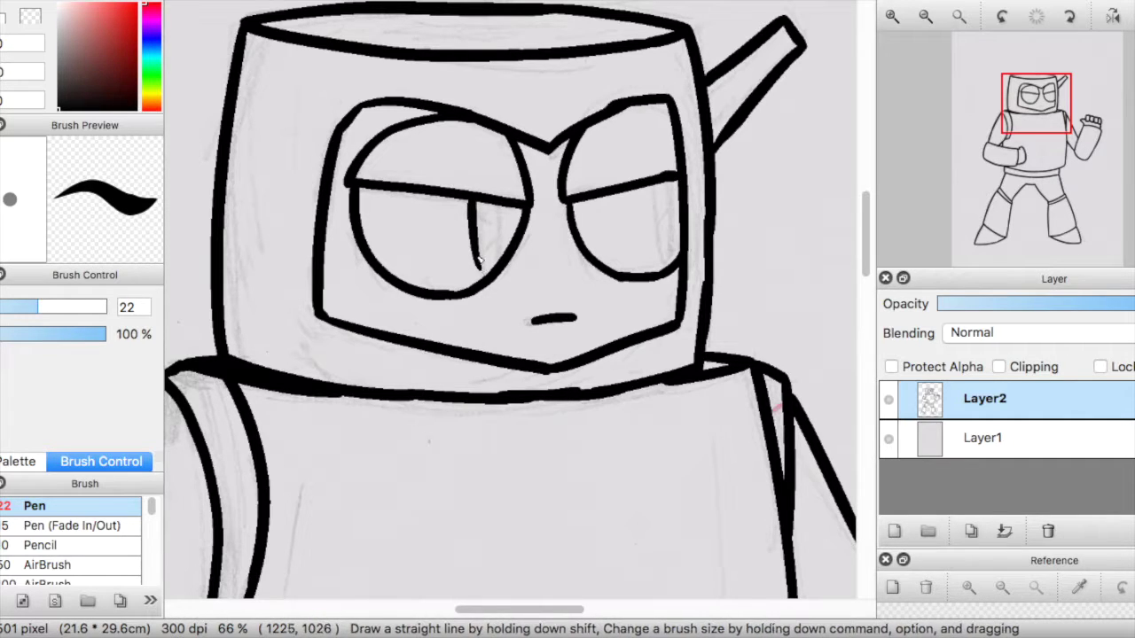
pyautogui.moveTo(505, 212); pyautogui.dragTo(501, 271)
pyautogui.press('super+z')
pyautogui.moveTo(498, 206); pyautogui.dragTo(499, 268)
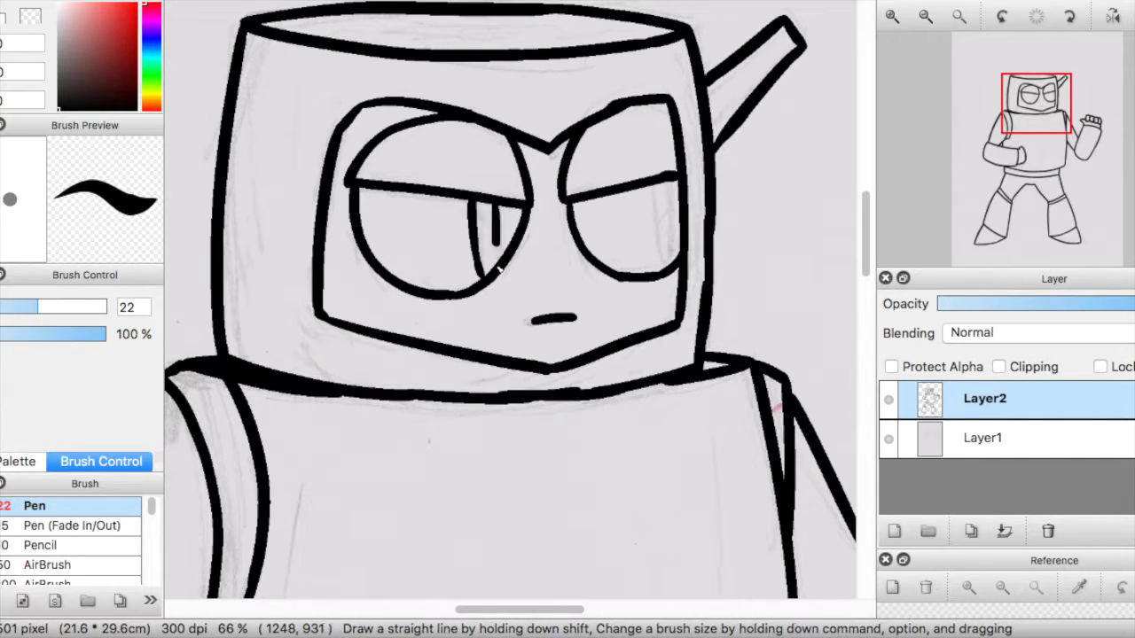
pyautogui.moveTo(497, 211); pyautogui.dragTo(480, 248)
pyautogui.moveTo(656, 190)
pyautogui.mouseDown()
pyautogui.moveTo(658, 253)
pyautogui.moveTo(669, 276)
pyautogui.moveTo(674, 266)
pyautogui.mouseUp()
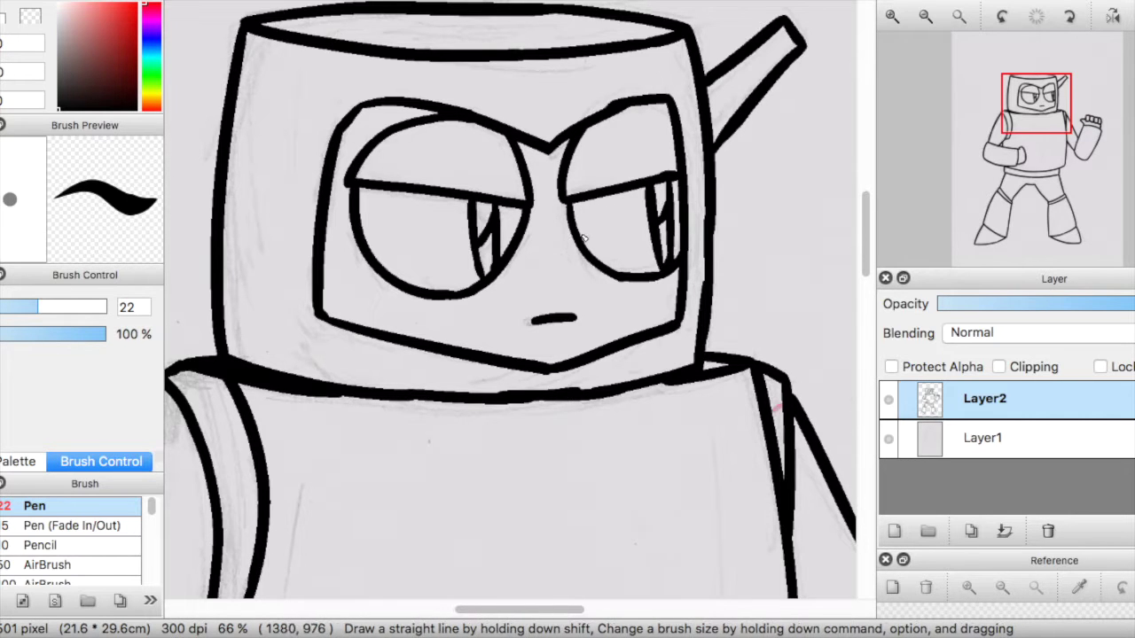
# Ink four tapered vertical wood-grain lines spread across the torso.
pyautogui.scroll(-1, 583, 237)
pyautogui.moveTo(868, 269); pyautogui.dragTo(833, 306)
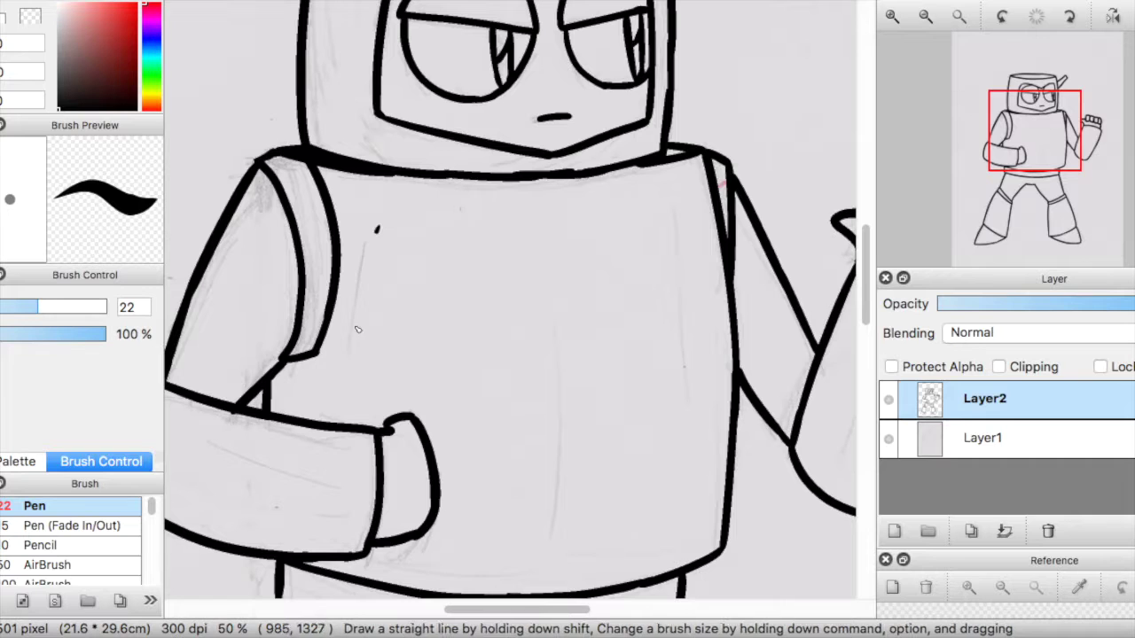
pyautogui.moveTo(369, 269); pyautogui.dragTo(358, 338)
pyautogui.moveTo(553, 312); pyautogui.dragTo(551, 519)
pyautogui.moveTo(675, 200); pyautogui.dragTo(683, 390)
pyautogui.moveTo(461, 256); pyautogui.dragTo(461, 390)
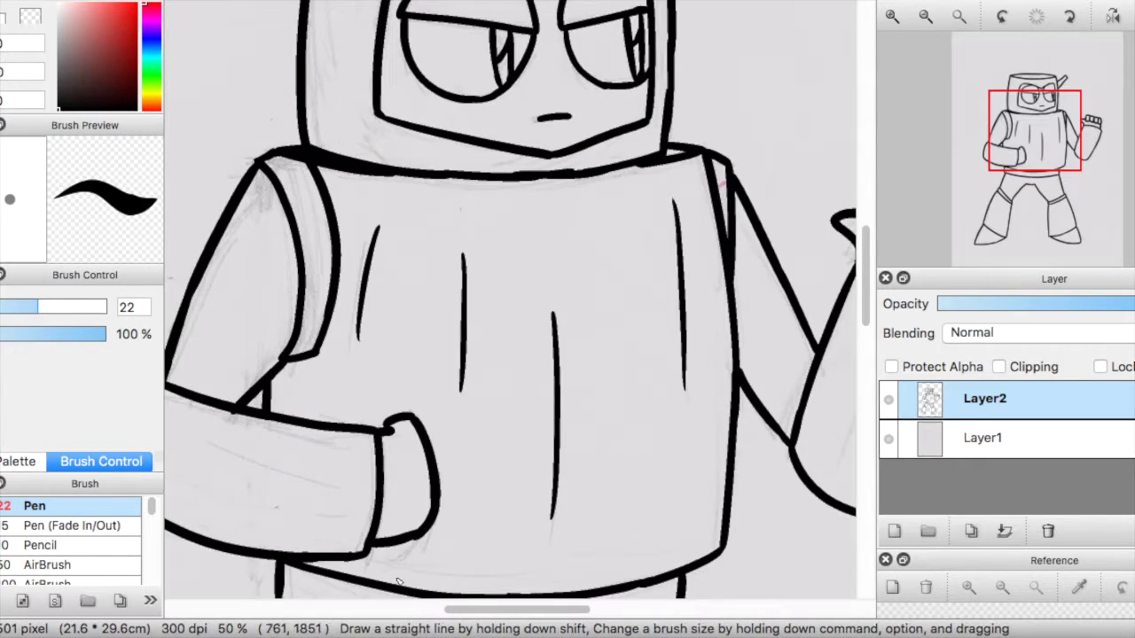
# Ink tapered wood-grain lines along the length of the left forearm.
pyautogui.moveTo(361, 447); pyautogui.dragTo(469, 474)
pyautogui.moveTo(284, 455); pyautogui.dragTo(367, 475)
pyautogui.moveTo(359, 503); pyautogui.dragTo(470, 513)
# Ink four slanted wood-grain lines along the length of the raised right forearm.
pyautogui.hscroll(8, 545, 572)
pyautogui.moveTo(675, 304); pyautogui.dragTo(648, 368)
pyautogui.moveTo(695, 346); pyautogui.dragTo(653, 440)
pyautogui.moveTo(643, 408); pyautogui.dragTo(620, 450)
pyautogui.moveTo(734, 342); pyautogui.dragTo(681, 457)
# Add three more vertical wood-grain lines in the gaps of the torso, two low and one near the upper right.
pyautogui.hscroll(-7, 704, 466)
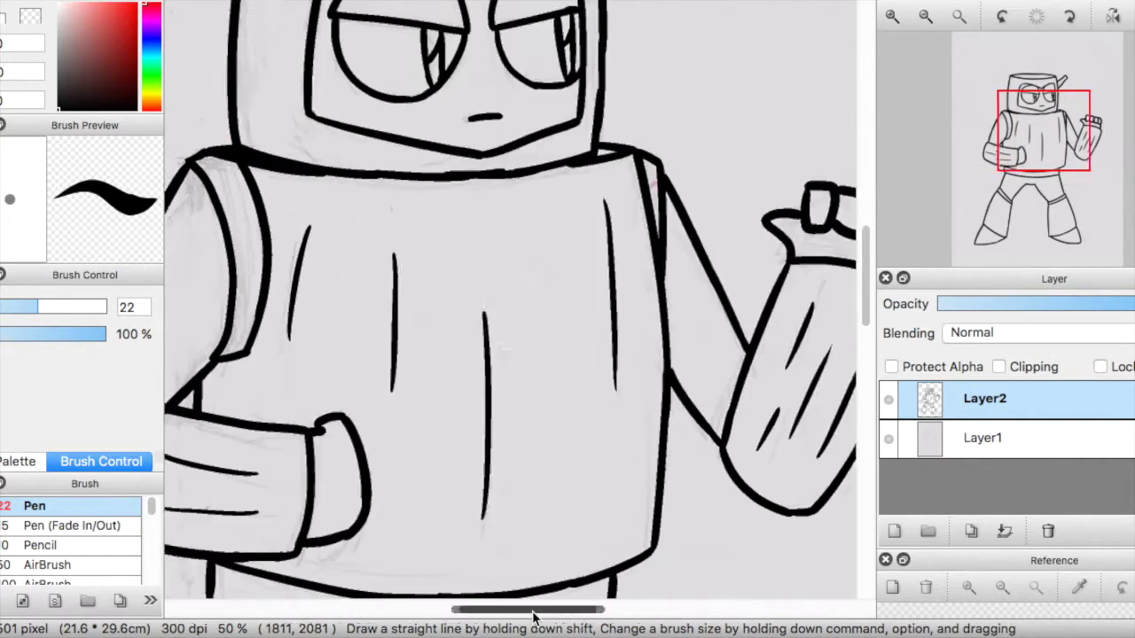
pyautogui.moveTo(736, 424); pyautogui.dragTo(729, 532)
pyautogui.moveTo(585, 470); pyautogui.dragTo(578, 548)
pyautogui.moveTo(723, 217); pyautogui.dragTo(719, 321)
# Ink vertical wood-grain lines on the head around the face opening, on both sides, above the brow and below.
pyautogui.scroll(4, 859, 272)
pyautogui.moveTo(439, 115); pyautogui.dragTo(424, 261)
pyautogui.moveTo(454, 195); pyautogui.dragTo(445, 272)
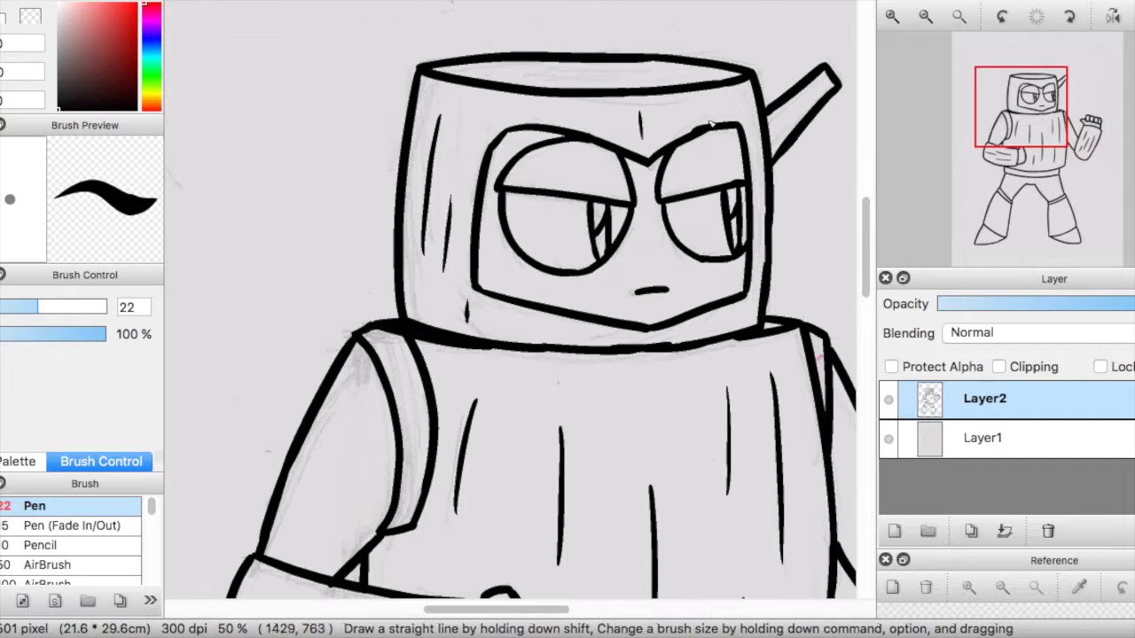
pyautogui.moveTo(752, 105); pyautogui.dragTo(756, 149)
pyautogui.moveTo(762, 249); pyautogui.dragTo(758, 299)
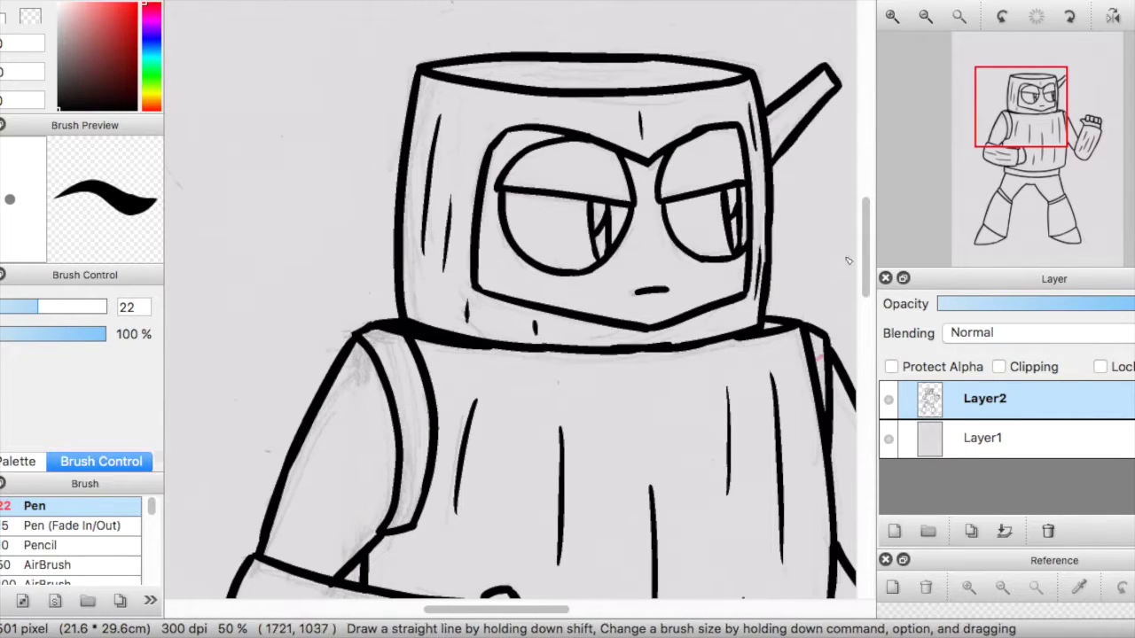
# Ink four slanted wood-grain lines down the left shin.
pyautogui.scroll(-10, 846, 293)
pyautogui.moveTo(319, 160)
pyautogui.mouseDown()
pyautogui.moveTo(276, 285)
pyautogui.moveTo(291, 339)
pyautogui.mouseUp()
pyautogui.moveTo(351, 223); pyautogui.dragTo(325, 372)
pyautogui.press('super+z')
pyautogui.moveTo(359, 202); pyautogui.dragTo(339, 285)
pyautogui.moveTo(364, 297); pyautogui.dragTo(348, 390)
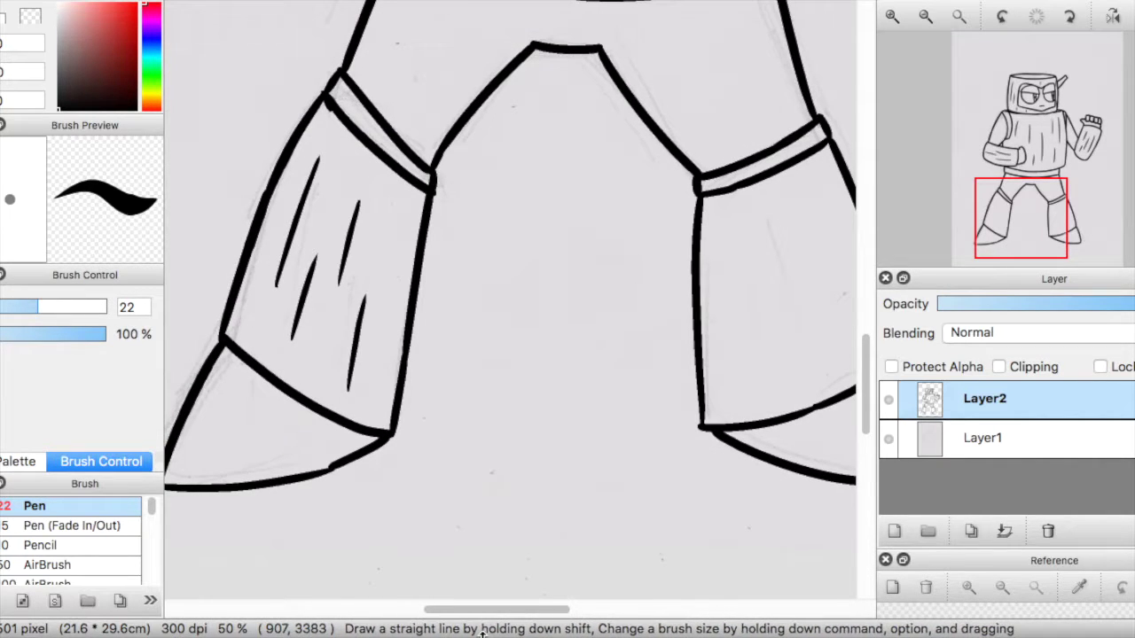
# Ink three long and one short wood-grain lines down the right shin.
pyautogui.moveTo(503, 614); pyautogui.dragTo(544, 614)
pyautogui.moveTo(532, 229); pyautogui.dragTo(538, 349)
pyautogui.moveTo(572, 301); pyautogui.dragTo(577, 357)
pyautogui.moveTo(597, 215); pyautogui.dragTo(617, 348)
pyautogui.moveTo(634, 218); pyautogui.dragTo(661, 351)
# Check the reference artwork and ink short wood-grain lines on the left and right feet.
pyautogui.moveTo(549, 610); pyautogui.dragTo(485, 610)
pyautogui.click(725, 1)
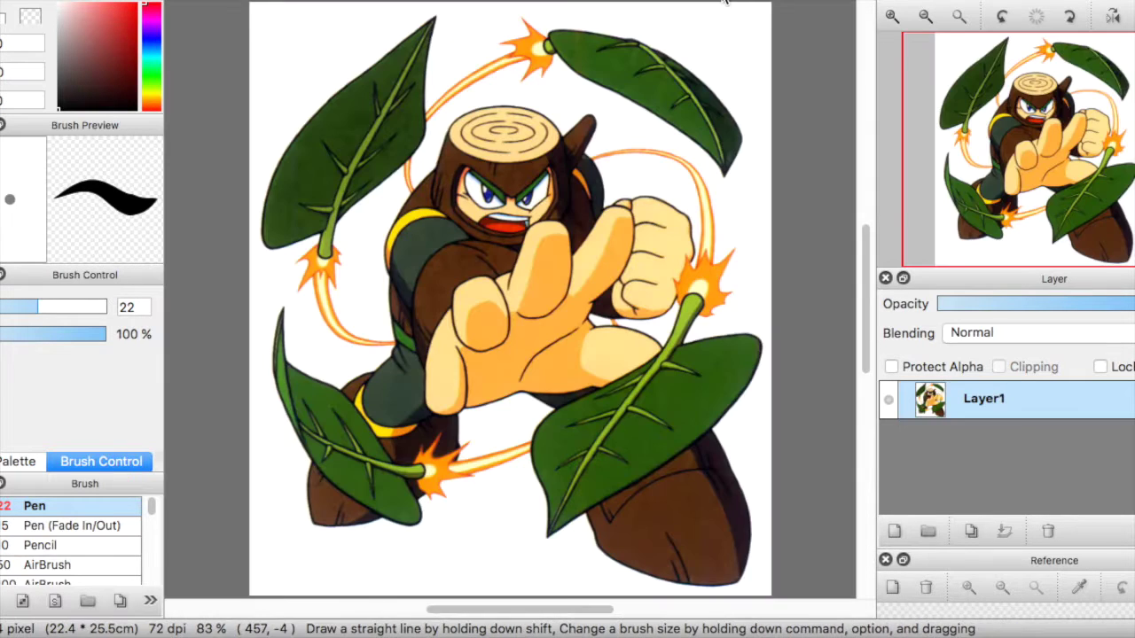
pyautogui.click(588, 2)
pyautogui.moveTo(265, 419); pyautogui.dragTo(239, 446)
pyautogui.moveTo(358, 448); pyautogui.dragTo(317, 470)
pyautogui.moveTo(527, 610); pyautogui.dragTo(585, 611)
pyautogui.moveTo(687, 462); pyautogui.dragTo(685, 462)
pyautogui.moveTo(656, 418); pyautogui.dragTo(684, 463)
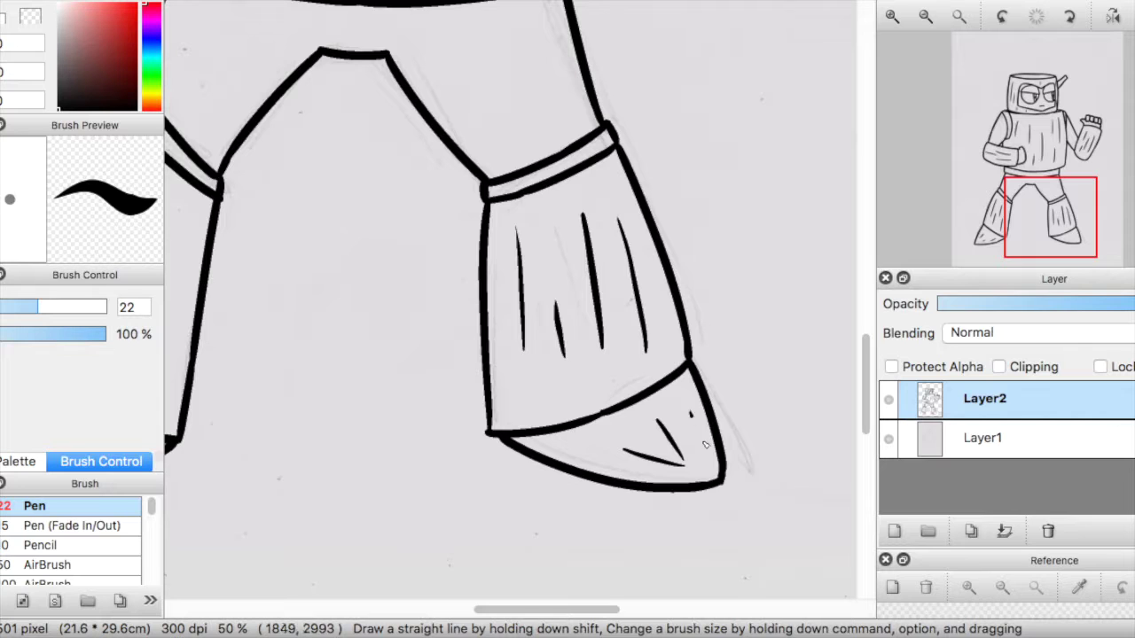
# Ink thin horizontal grain lines on the cut top surface of the log head.
pyautogui.scroll(10, 869, 371)
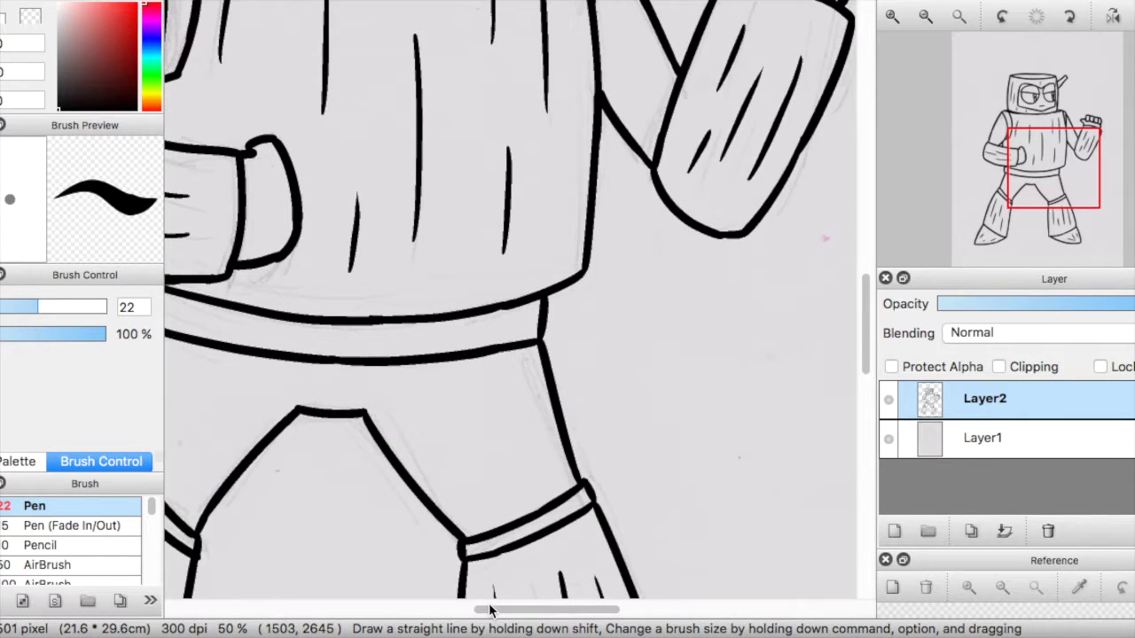
pyautogui.scroll(8, 838, 322)
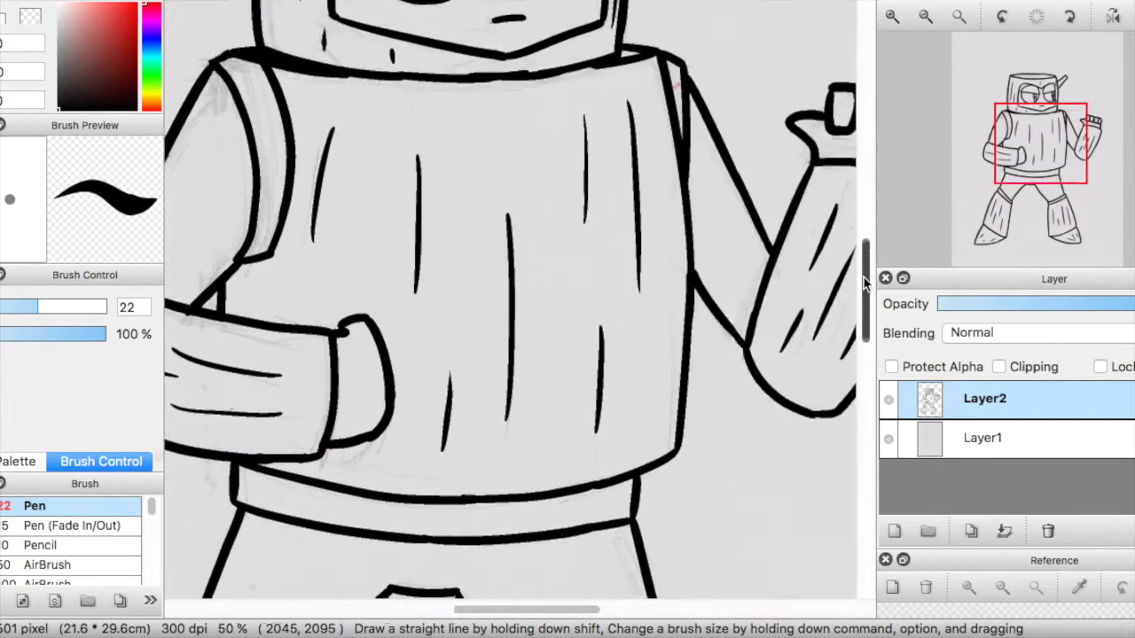
pyautogui.moveTo(381, 86)
pyautogui.mouseDown()
pyautogui.moveTo(504, 89)
pyautogui.moveTo(488, 91)
pyautogui.mouseUp()
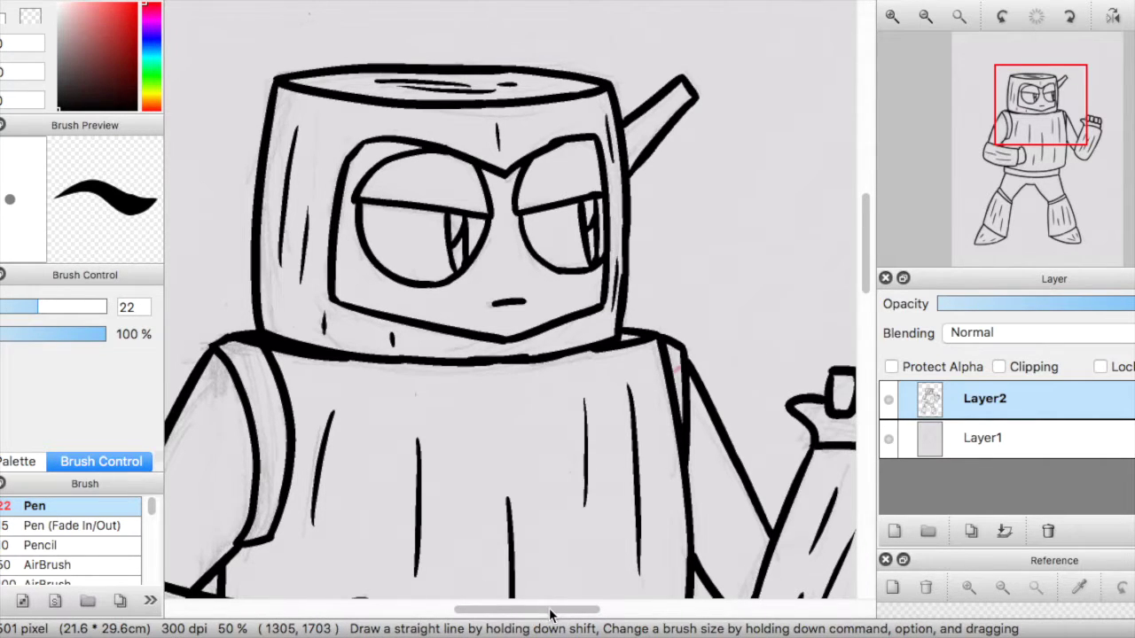
pyautogui.hscroll(-3, 549, 614)
pyautogui.scroll(-2, 510, 468)
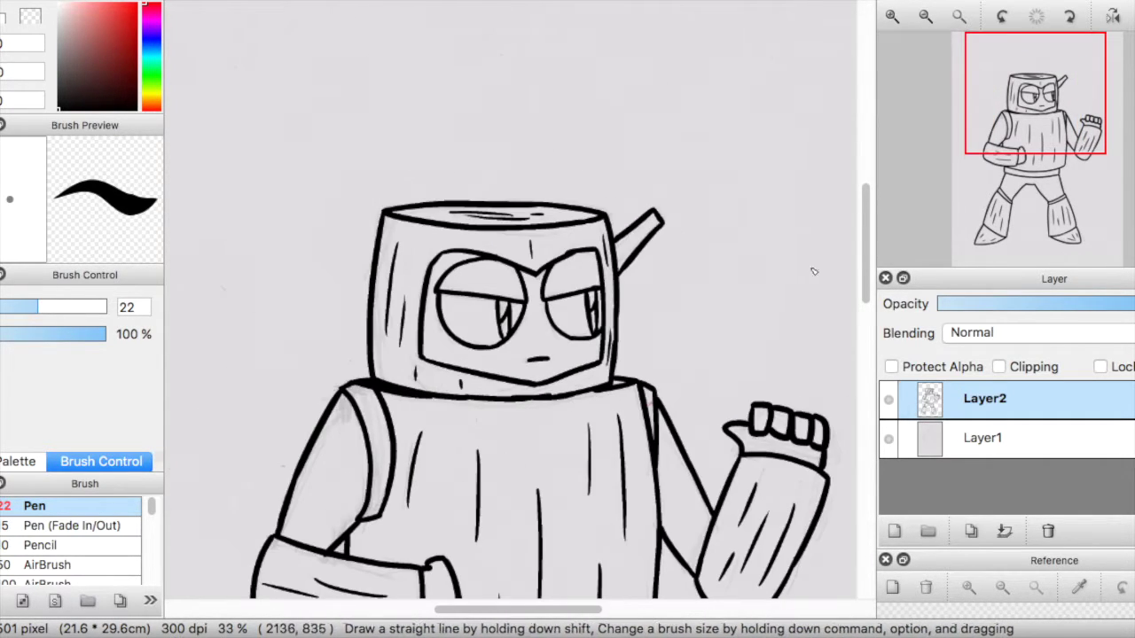
# Ink short grain lines along the branch stub on the head and compare them with the reference artwork.
pyautogui.scroll(-5, 861, 267)
pyautogui.scroll(2, 622, 216)
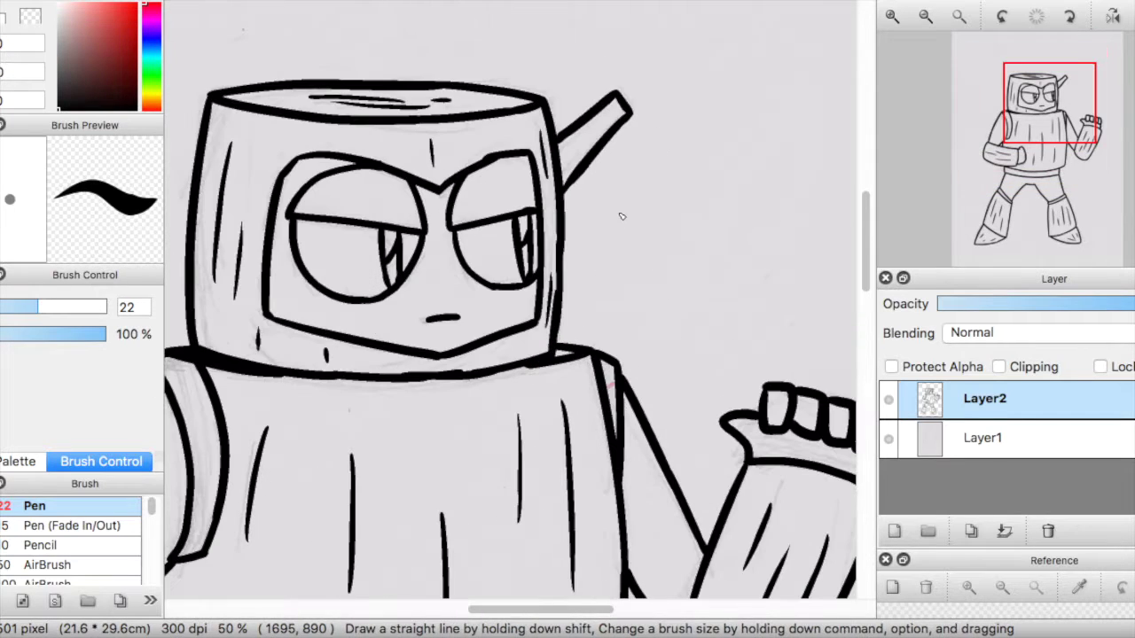
pyautogui.moveTo(574, 150); pyautogui.dragTo(606, 127)
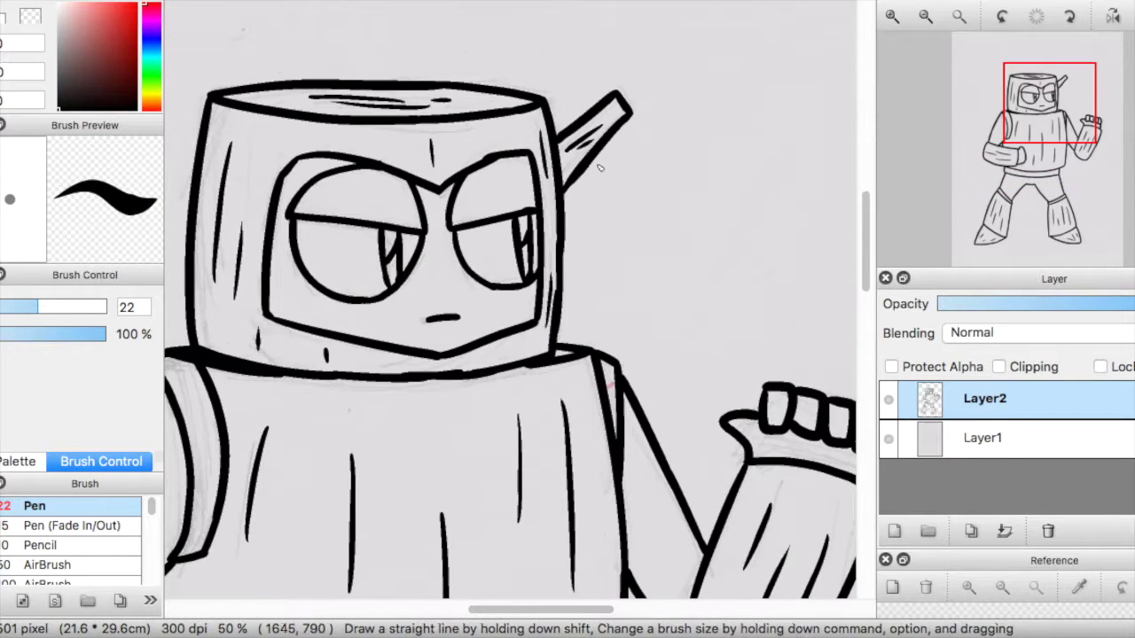
pyautogui.click(709, 2)
pyautogui.click(607, 3)
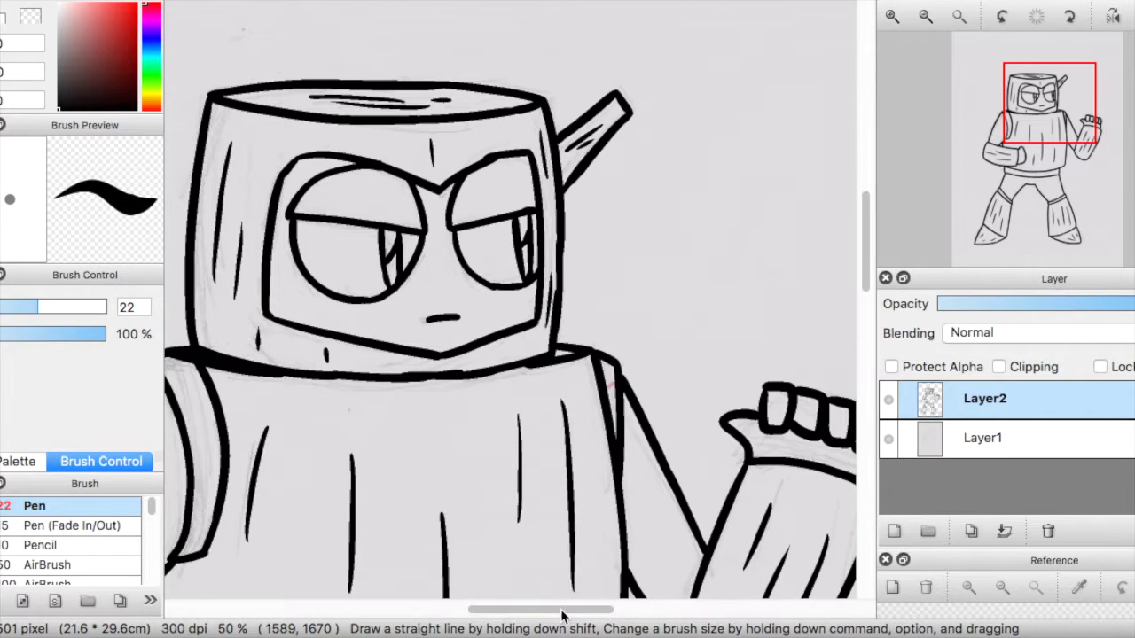
# Create a new layer, Layer3, and place it between the line art on Layer2 and the sketch on Layer1.
pyautogui.moveTo(561, 610); pyautogui.dragTo(536, 610)
pyautogui.moveTo(863, 263)
pyautogui.mouseDown()
pyautogui.moveTo(856, 404)
pyautogui.moveTo(849, 333)
pyautogui.mouseUp()
pyautogui.click(895, 531)
pyautogui.moveTo(956, 423); pyautogui.dragTo(961, 448)
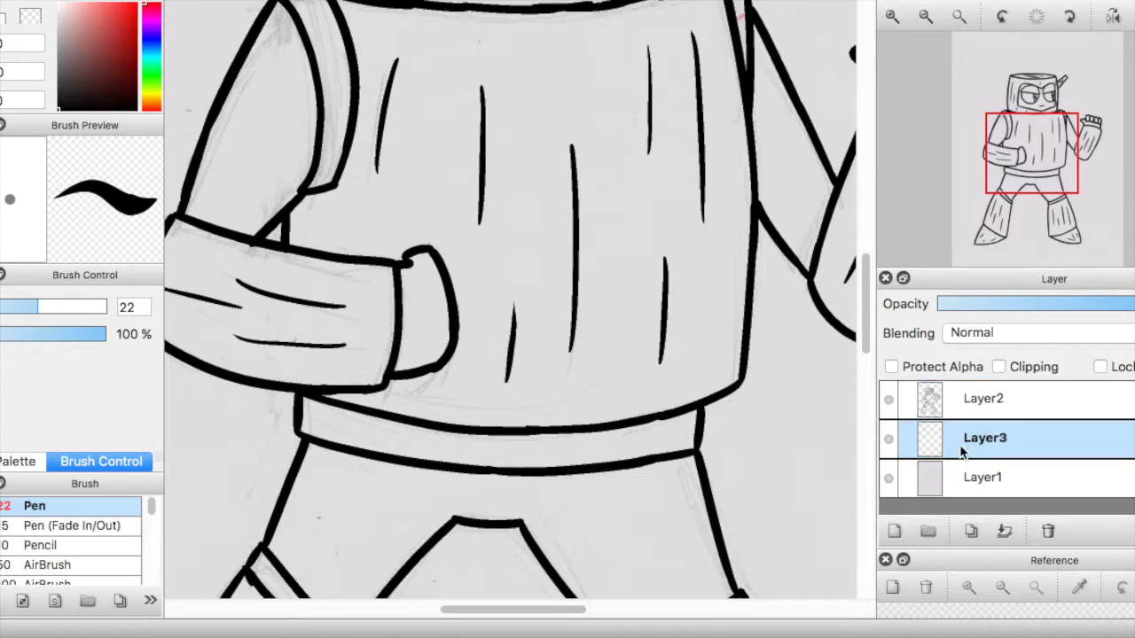
# Hide Layer2 and Layer1 and fill all of Layer3 with mid-grey (RGB 144).
pyautogui.click(889, 398)
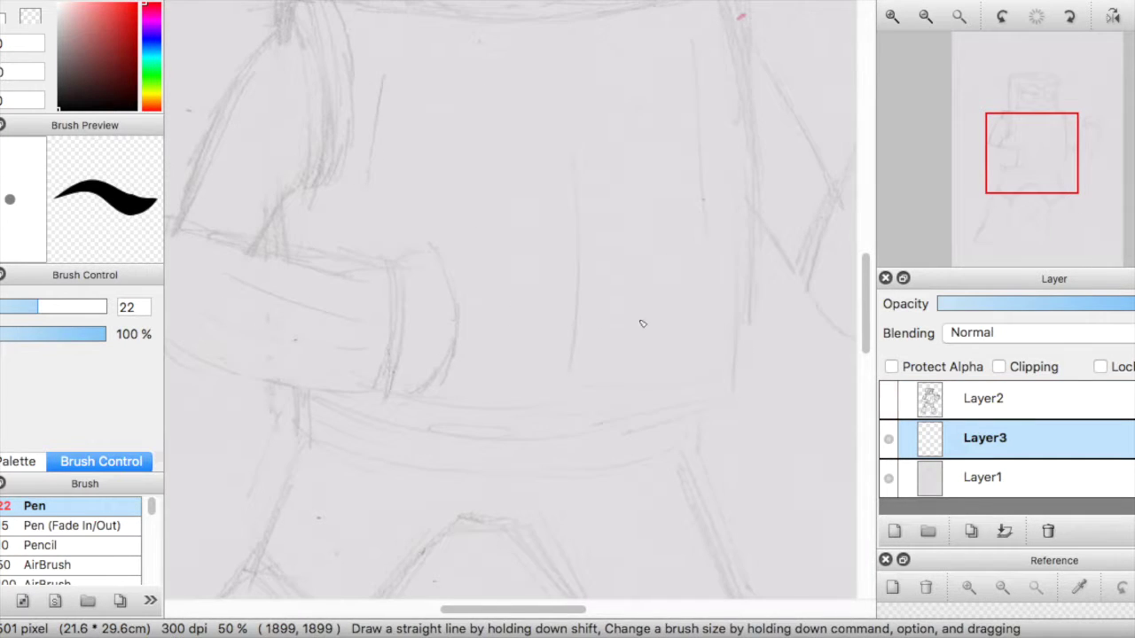
pyautogui.click(888, 478)
pyautogui.click(57, 49)
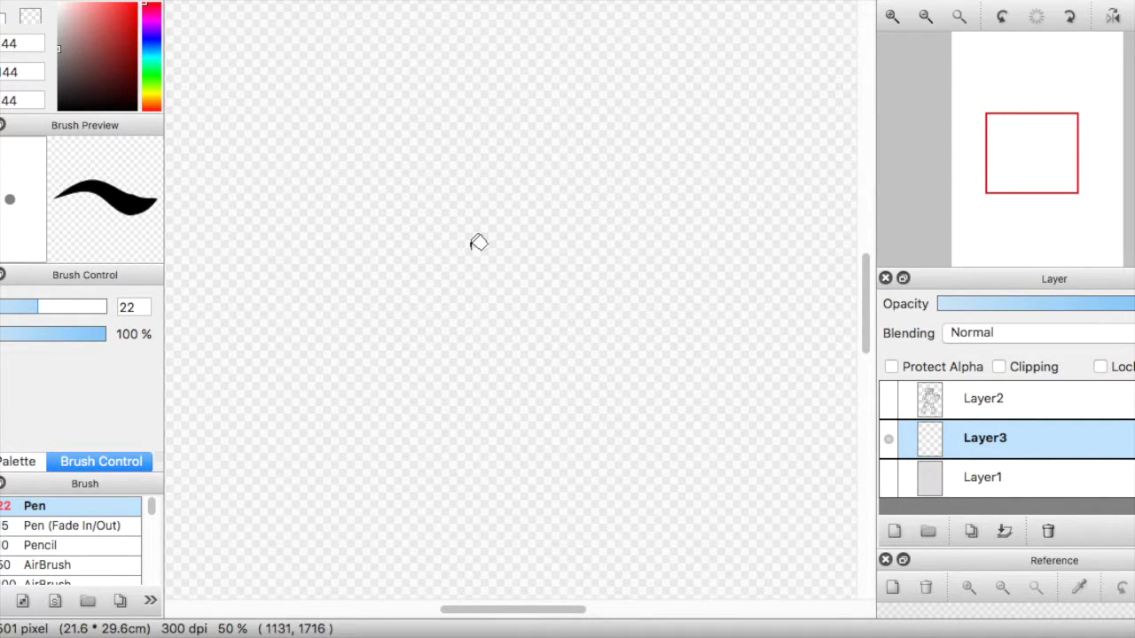
pyautogui.click(461, 239)
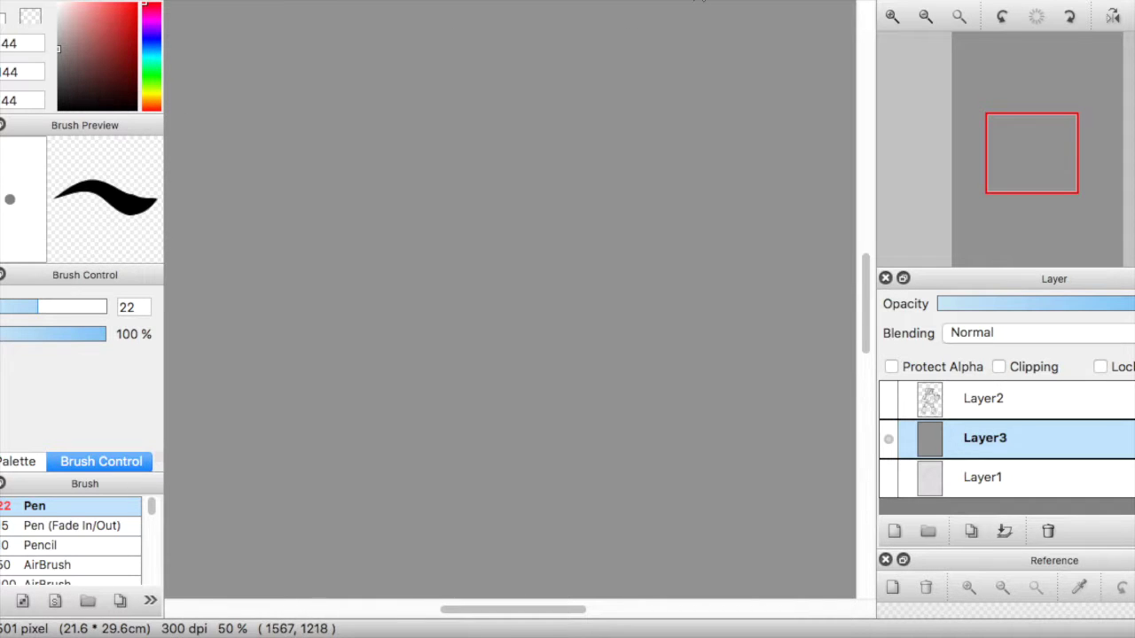
# Show and activate Layer2, and fill the torso with dark brown sampled from the reference character's hood.
pyautogui.click(890, 400)
pyautogui.click(993, 397)
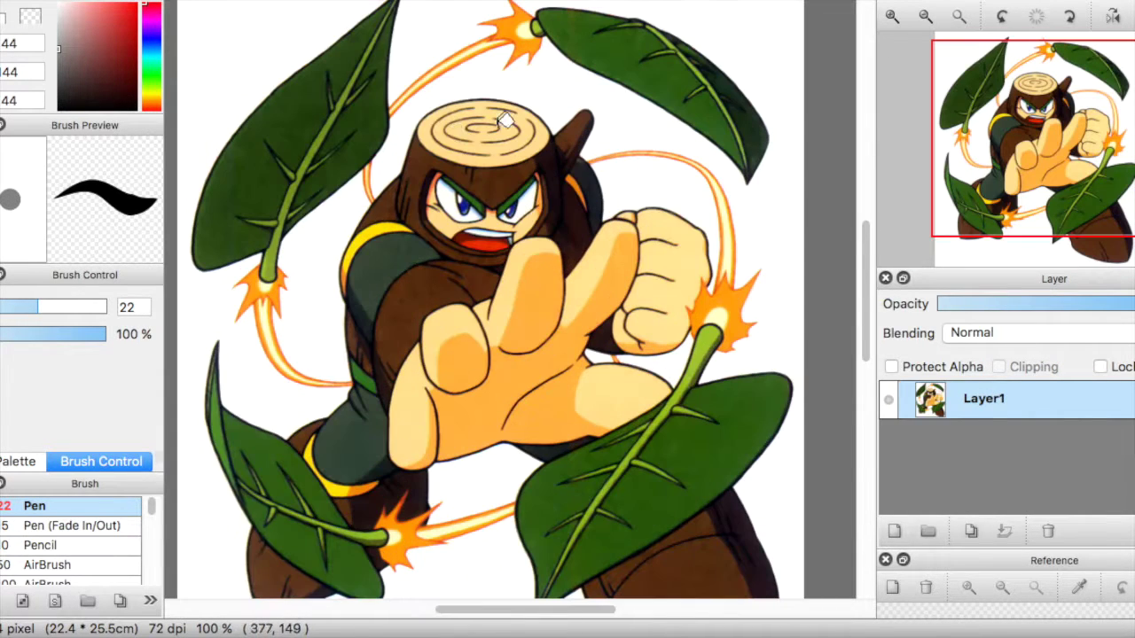
pyautogui.keyDown('alt'); pyautogui.click(468, 183); pyautogui.keyUp('alt')
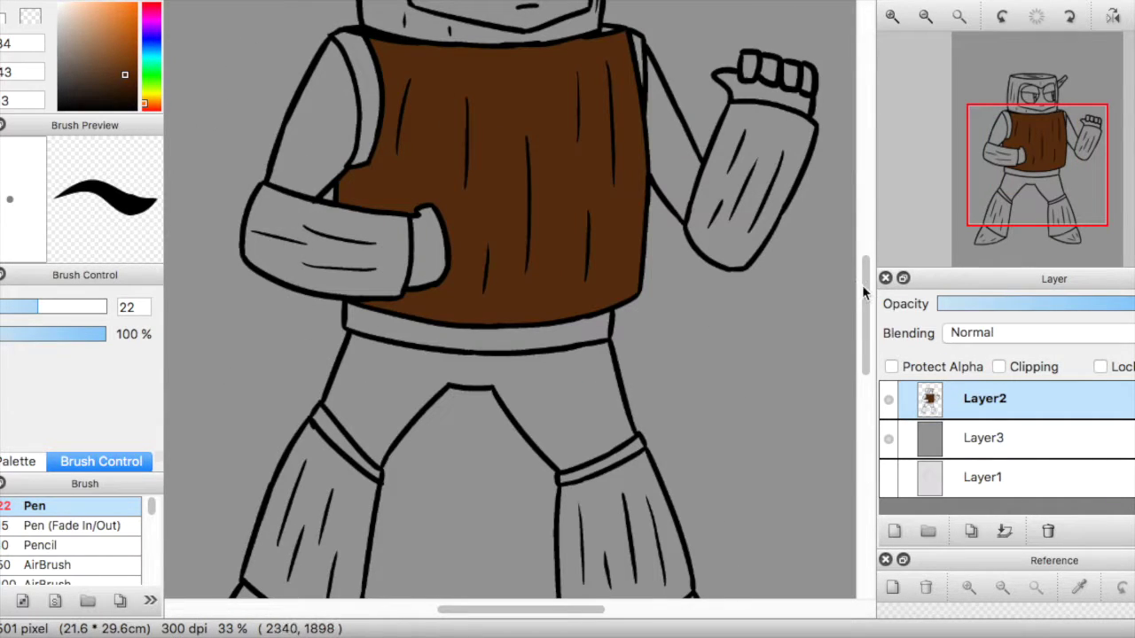
# Fill the head around the face, the branch stub and both forearms with the dark brown.
pyautogui.scroll(-1, 676, 176)
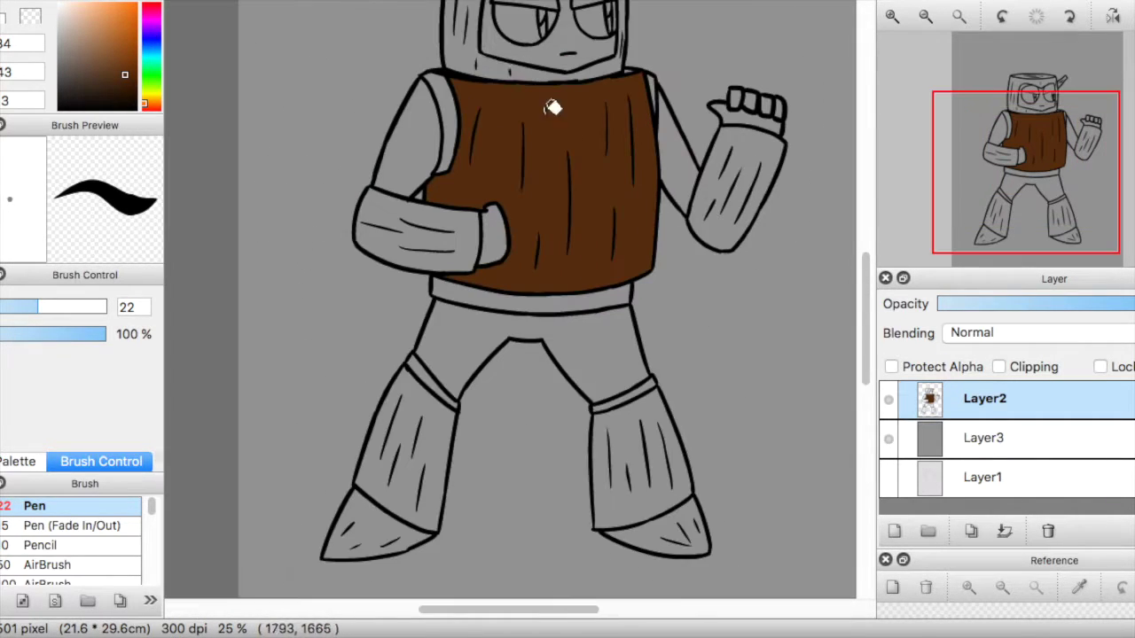
pyautogui.click(463, 55)
pyautogui.moveTo(867, 264); pyautogui.dragTo(868, 246)
pyautogui.click(642, 39)
pyautogui.click(450, 287)
pyautogui.click(712, 254)
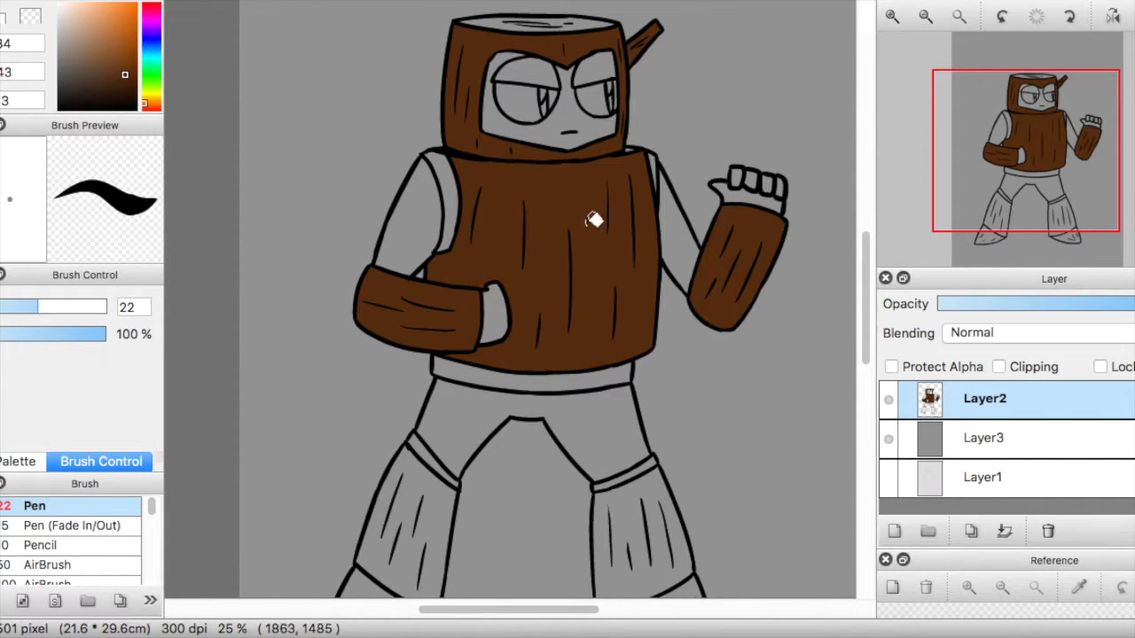
# Fill both shins and both feet with the dark brown.
pyautogui.scroll(-3, 874, 321)
pyautogui.click(443, 427)
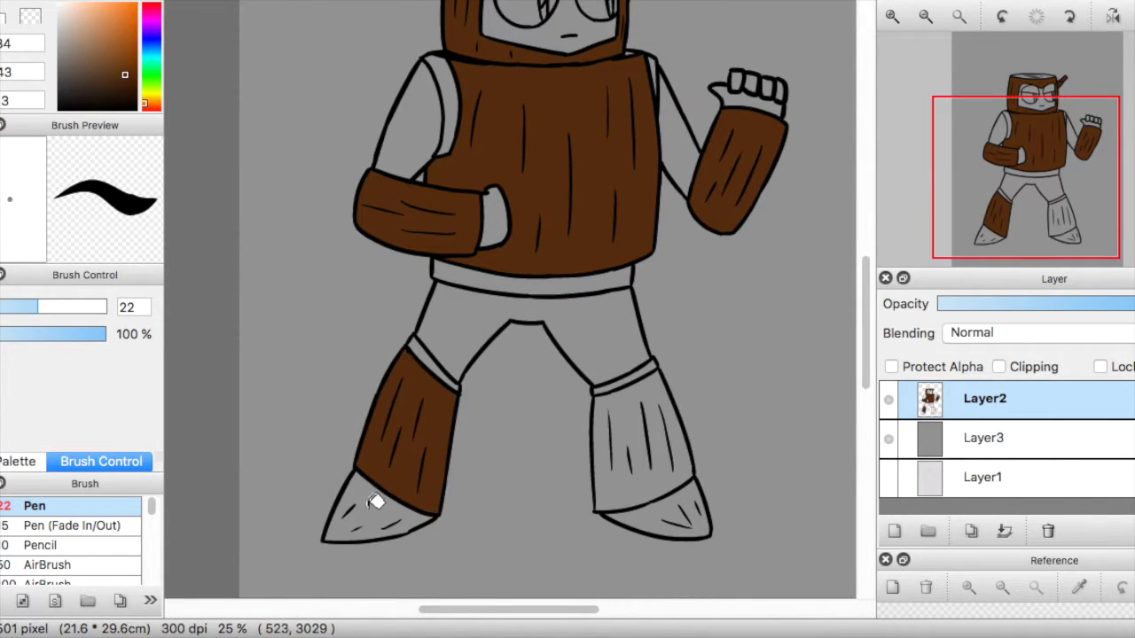
pyautogui.click(379, 504)
pyautogui.click(645, 404)
pyautogui.click(654, 492)
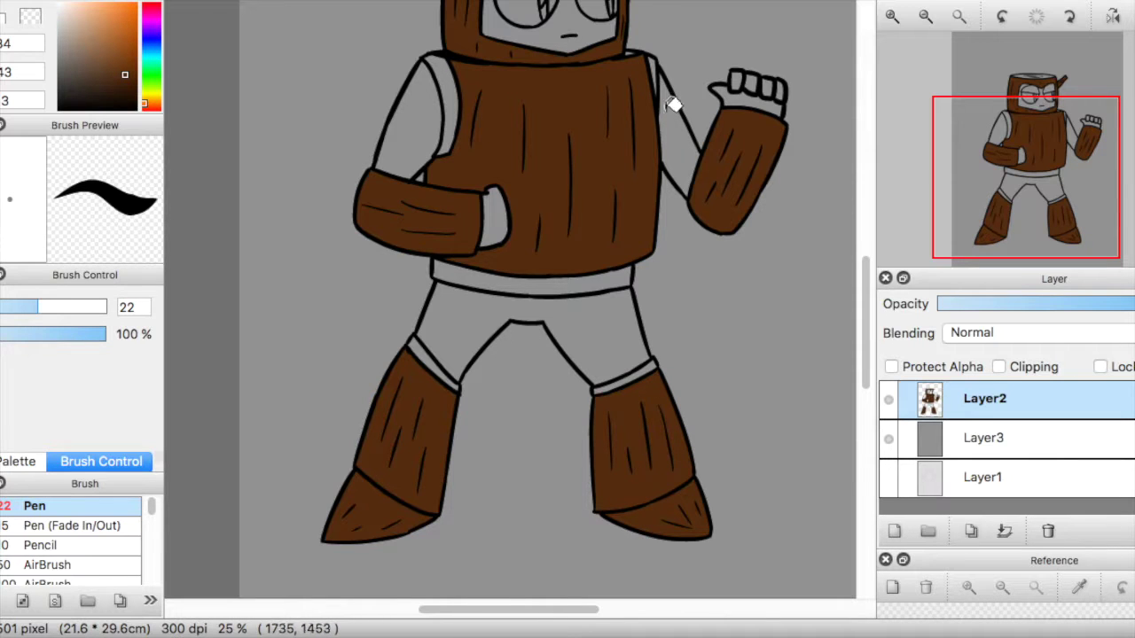
# Fill both hands, the face and the cut top of the head with pale cream (254, 222, 139) sampled from the reference.
pyautogui.scroll(3, 866, 266)
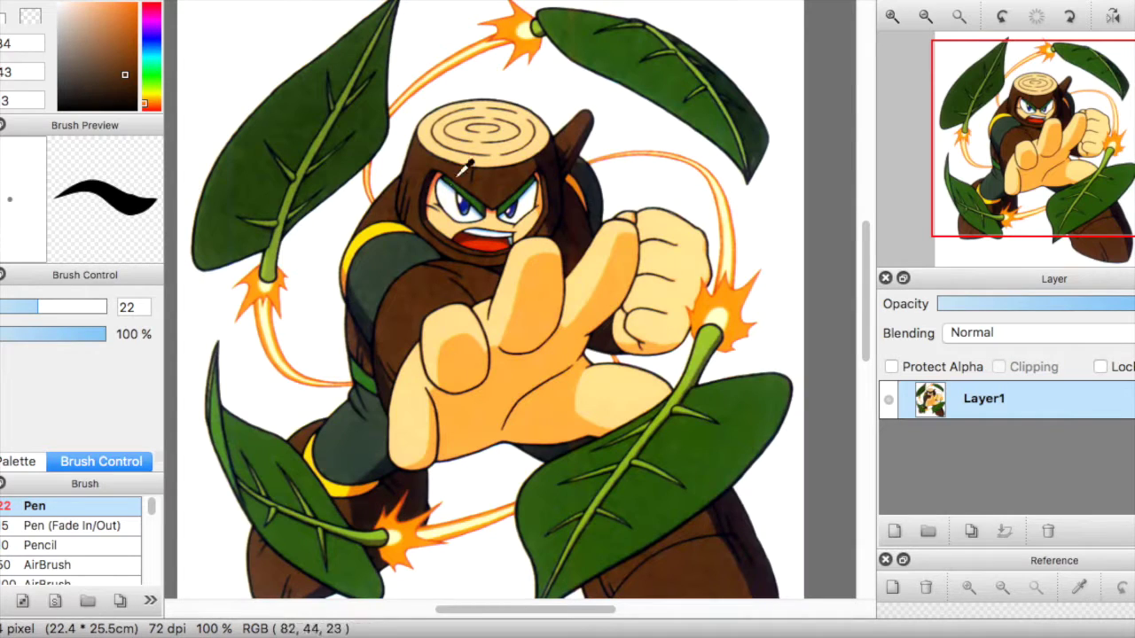
pyautogui.click(469, 158)
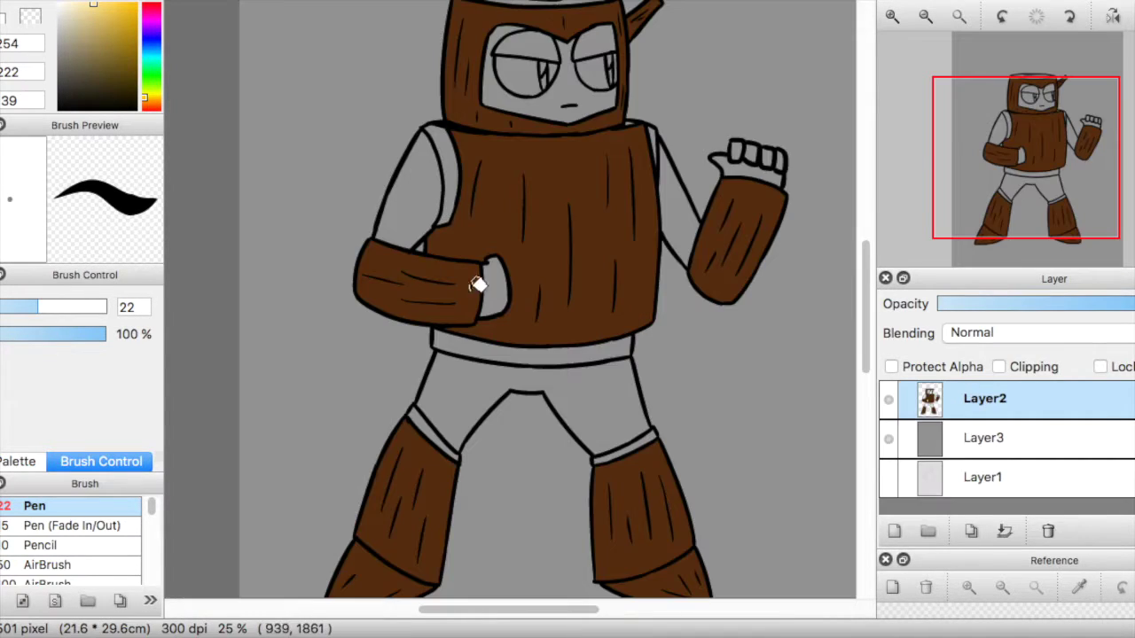
pyautogui.click(496, 285)
pyautogui.click(745, 161)
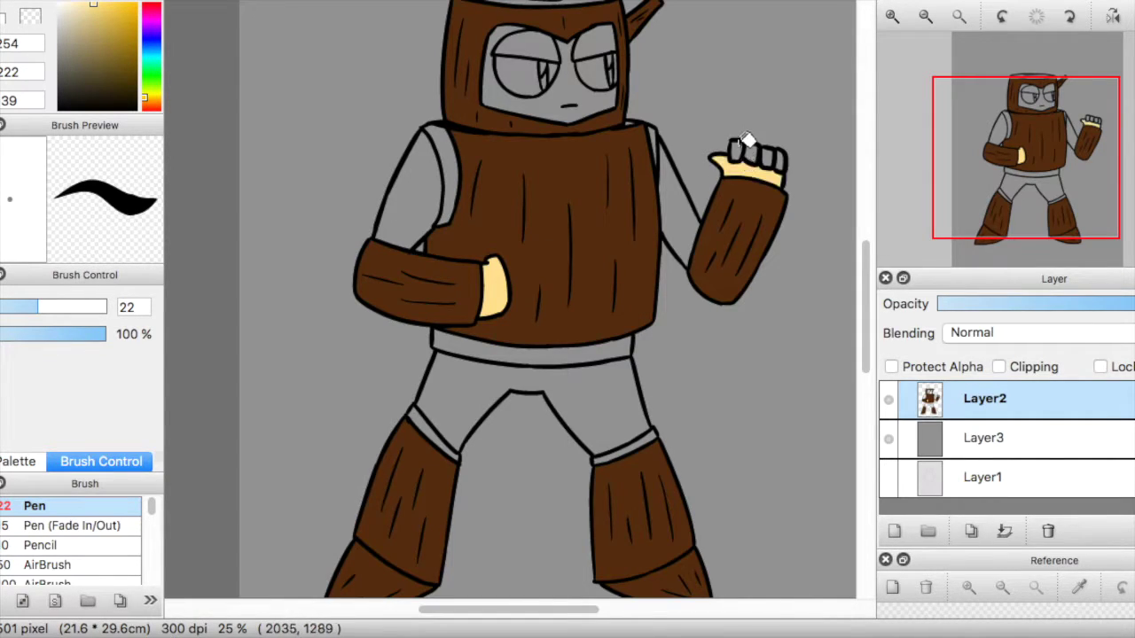
pyautogui.click(755, 151)
pyautogui.click(768, 160)
pyautogui.click(781, 159)
pyautogui.click(581, 75)
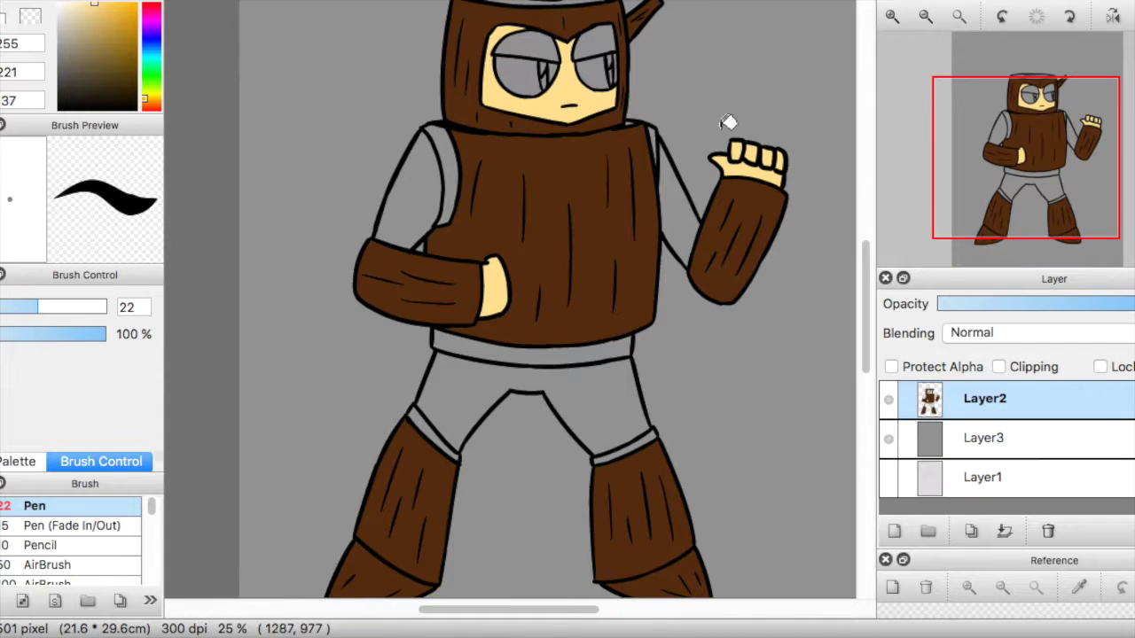
pyautogui.scroll(2, 869, 249)
pyautogui.click(598, 40)
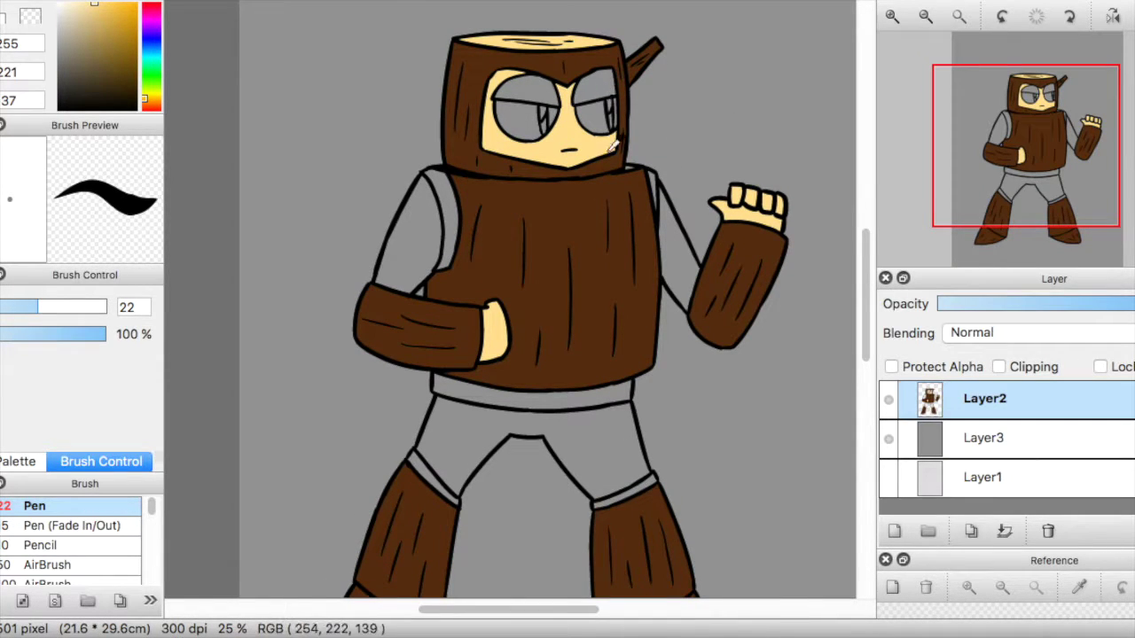
# Fill the two shoulder bands and two knee bands with yellow (253, 219, 0) sampled from the reference's shoulder trim.
pyautogui.keyDown('alt'); pyautogui.click(605, 178); pyautogui.keyUp('alt')
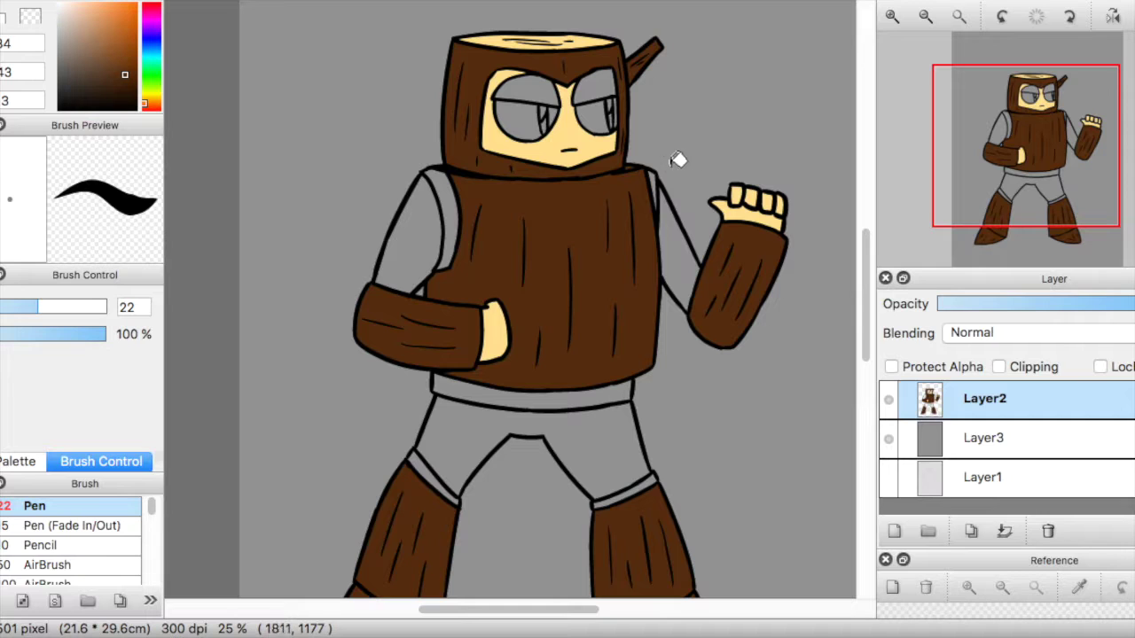
pyautogui.click(674, 1)
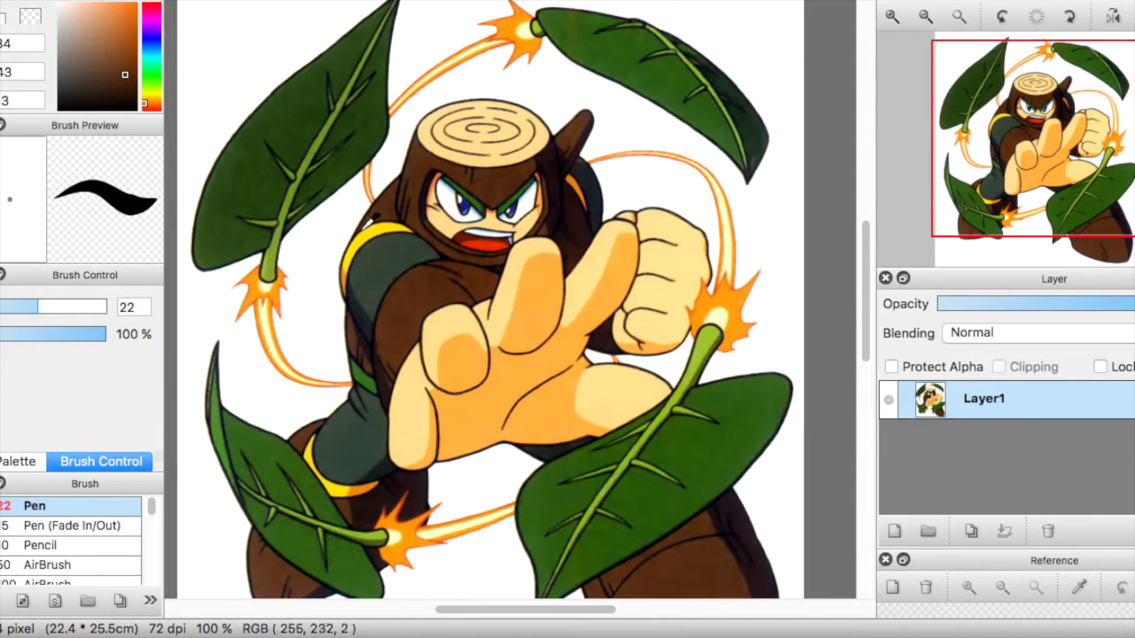
pyautogui.click(377, 224)
pyautogui.click(550, 1)
pyautogui.press('g')
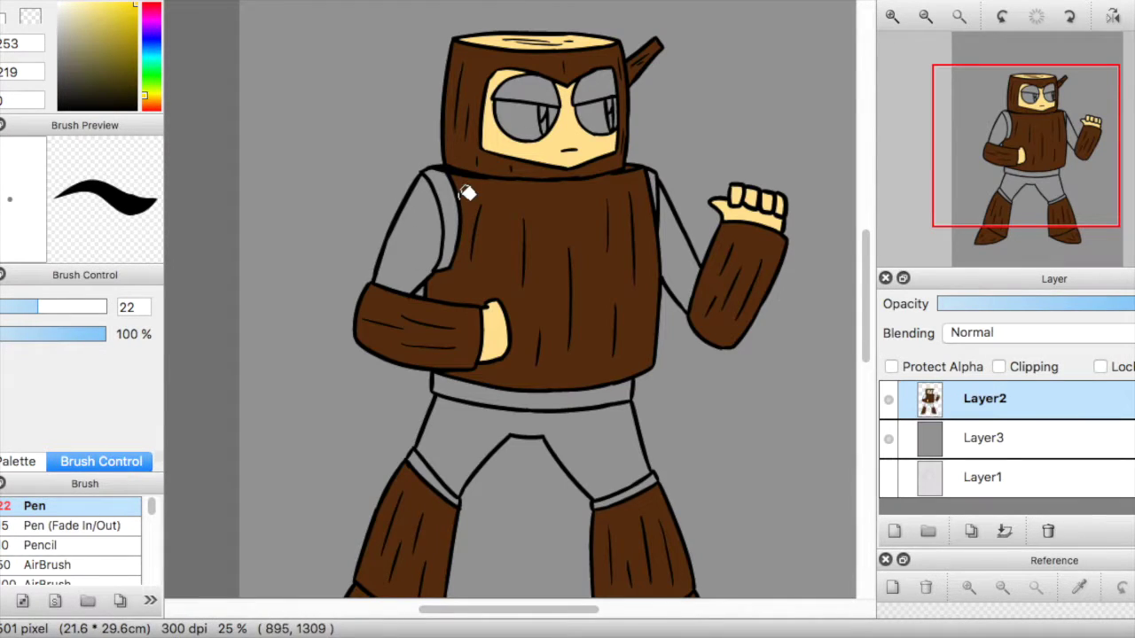
pyautogui.click(451, 194)
pyautogui.click(661, 171)
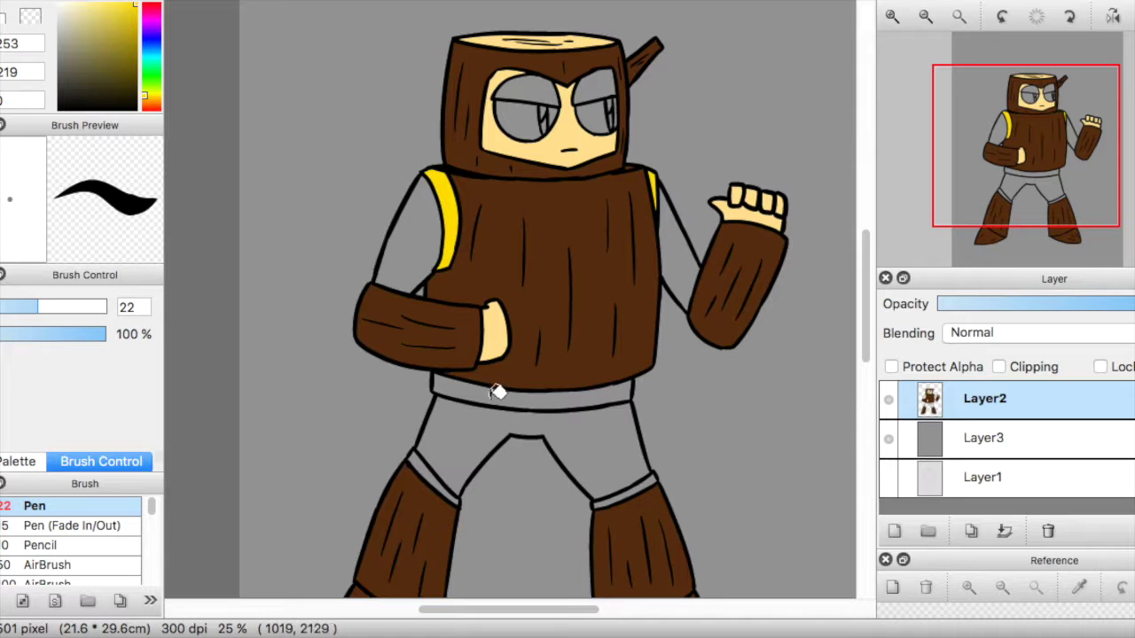
pyautogui.click(429, 460)
pyautogui.click(650, 479)
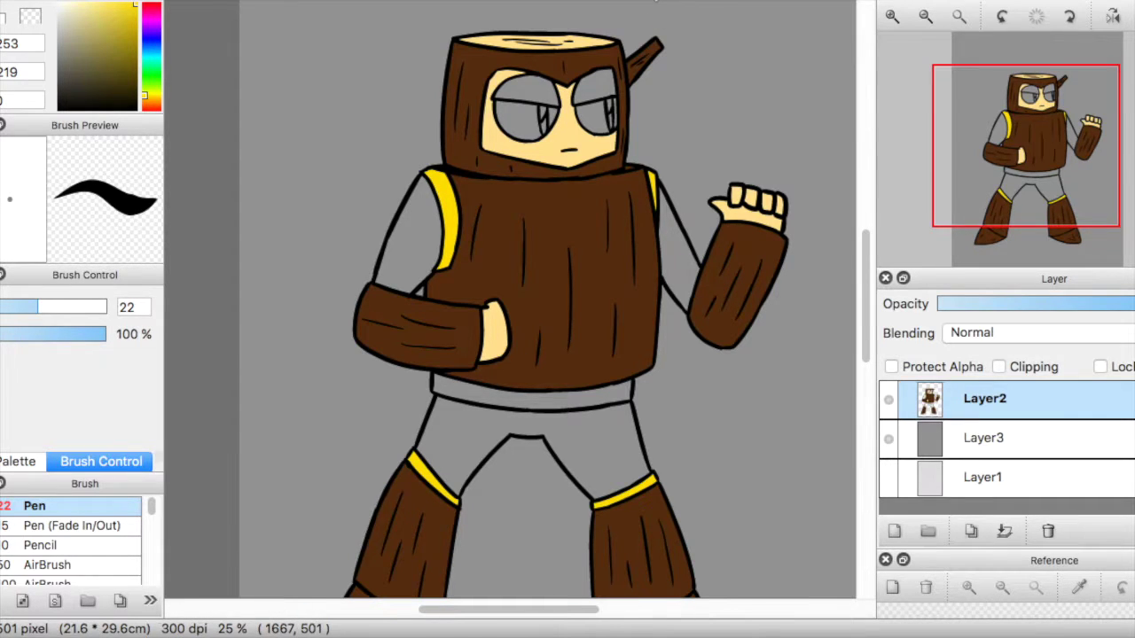
# Fill both eyelids and the belt with dark green sampled from the reference character's eyelid.
pyautogui.hotkey('ctrl', 'Tab')
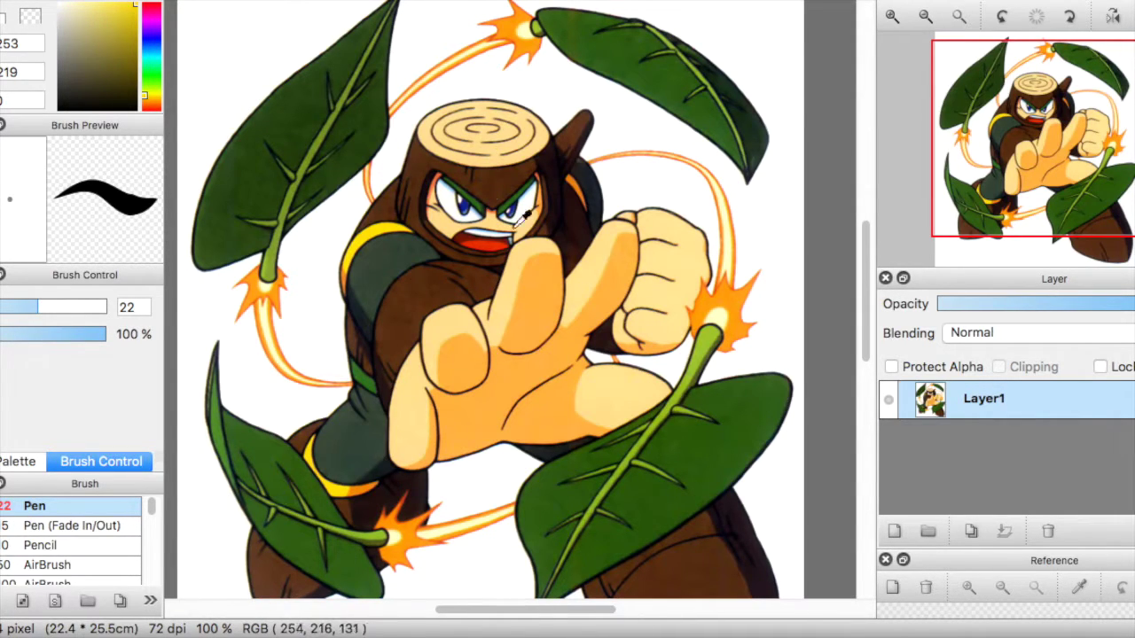
pyautogui.keyDown('alt'); pyautogui.click(479, 191); pyautogui.keyUp('alt')
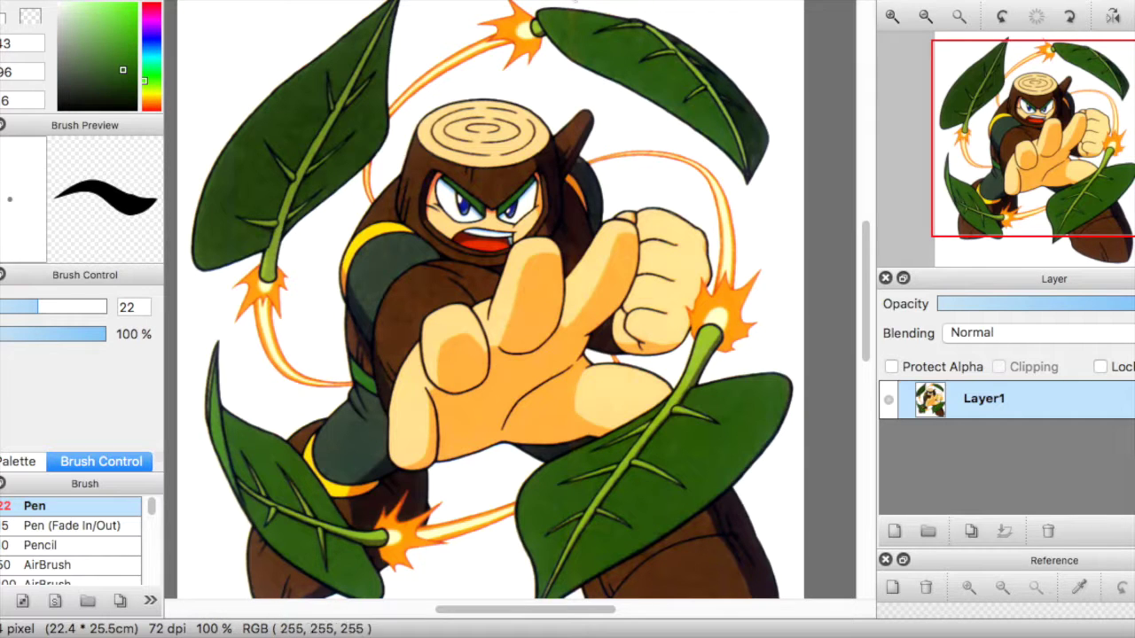
pyautogui.hotkey('ctrl', 'Tab')
pyautogui.click(539, 92)
pyautogui.click(607, 81)
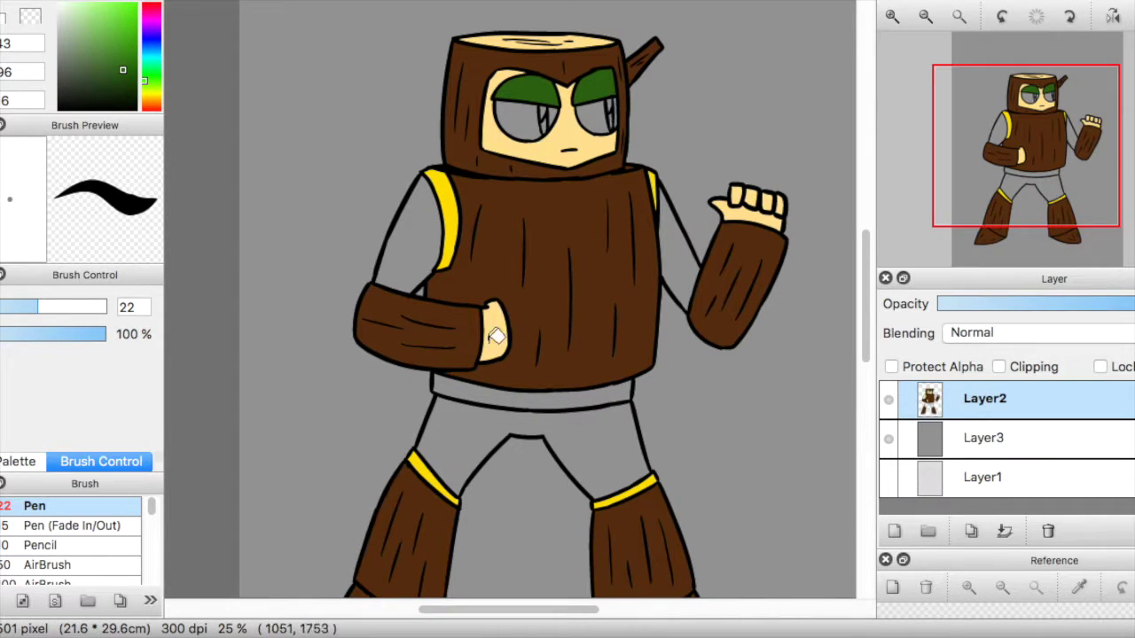
pyautogui.click(501, 392)
# Fill both irises with dark blue sampled from the reference character's eye, and fill the eye whites with pure white.
pyautogui.hotkey('ctrl', 'Tab')
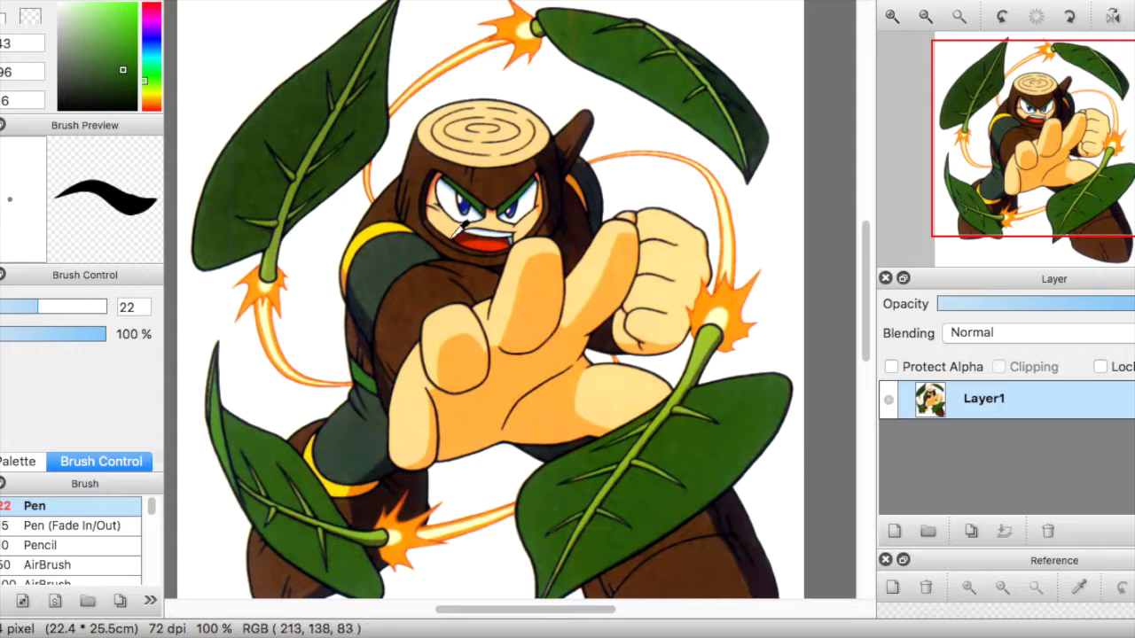
pyautogui.keyDown('alt'); pyautogui.click(472, 197); pyautogui.keyUp('alt')
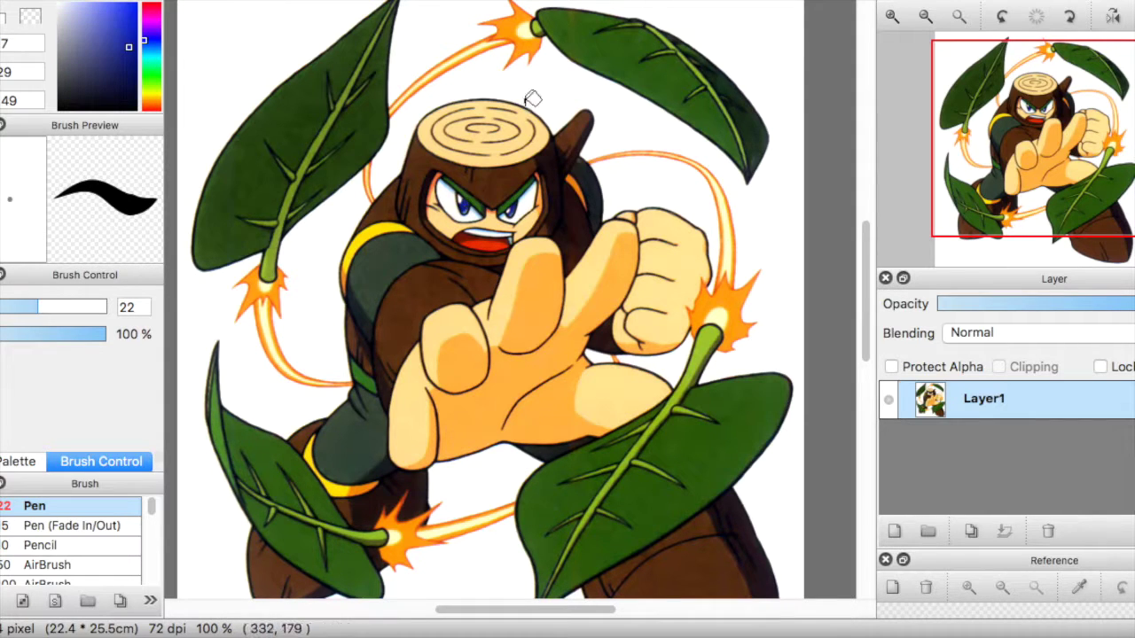
pyautogui.hotkey('ctrl', 'Tab')
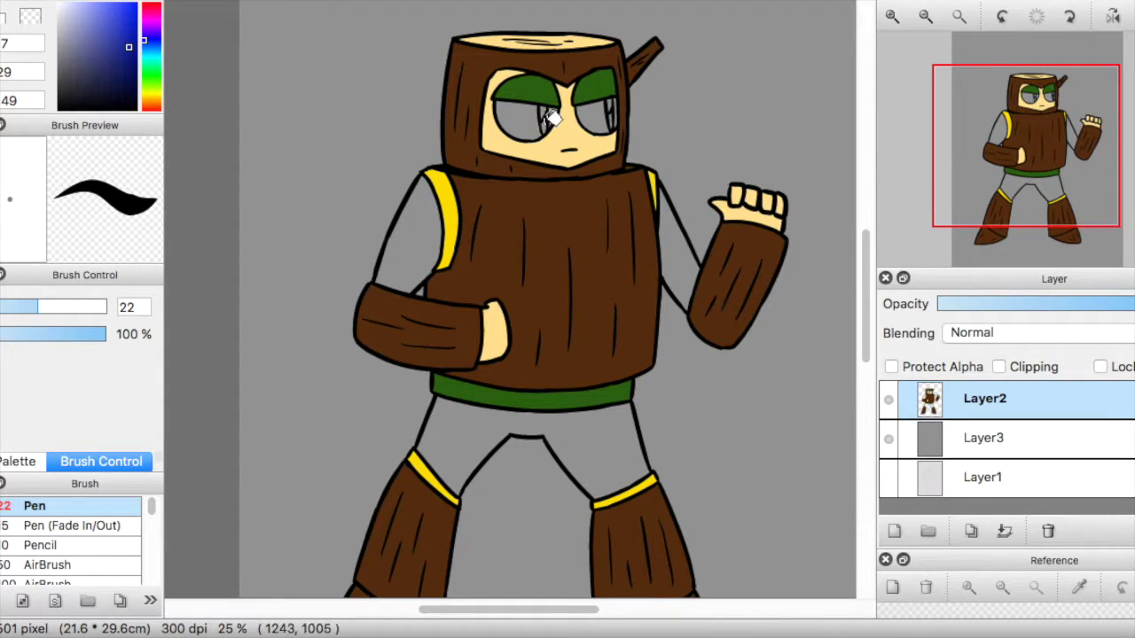
pyautogui.click(3, 19)
pyautogui.click(530, 114)
pyautogui.moveTo(594, 115); pyautogui.dragTo(618, 96)
pyautogui.click(619, 106)
pyautogui.press('super+z')
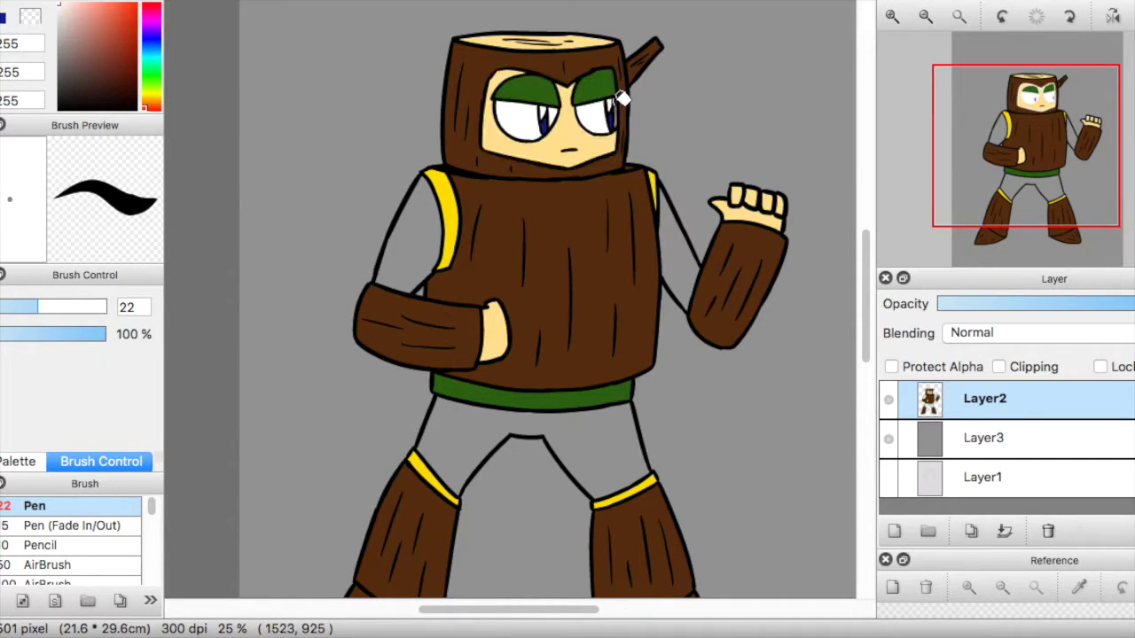
pyautogui.click(615, 103)
# Fill both upper arms and the thighs with the dark grey-green sampled from the reference character's sleeve.
pyautogui.click(682, 1)
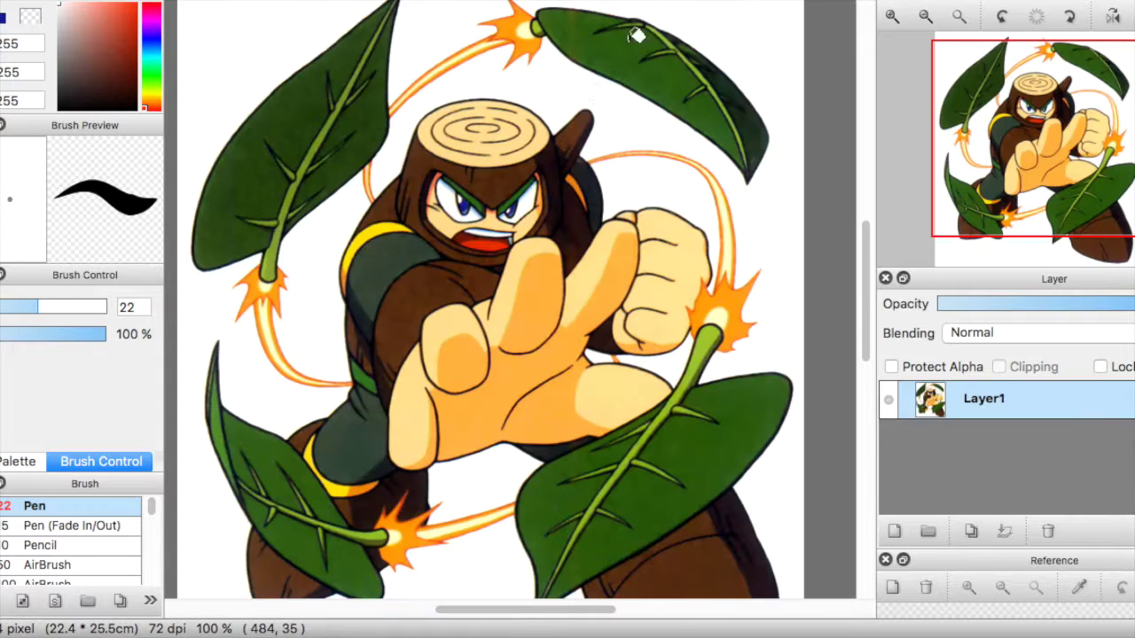
pyautogui.rightClick(384, 268)
pyautogui.click(532, 1)
pyautogui.click(428, 218)
pyautogui.click(688, 278)
pyautogui.click(472, 436)
pyautogui.scroll(-3, 859, 335)
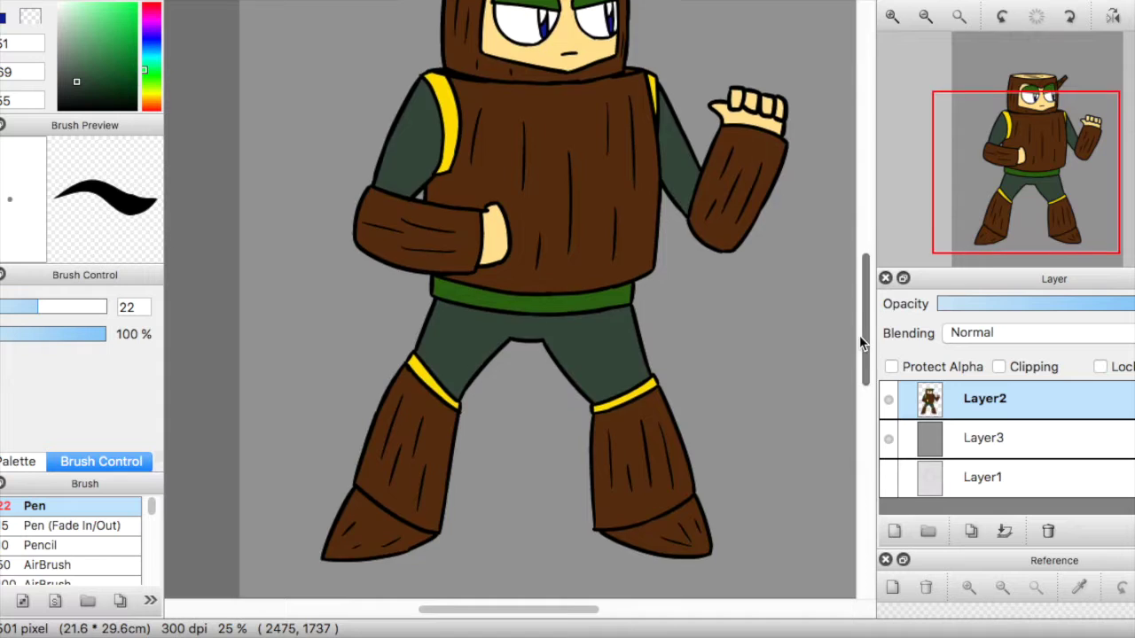
pyautogui.scroll(2, 849, 306)
pyautogui.scroll(-1, 663, 308)
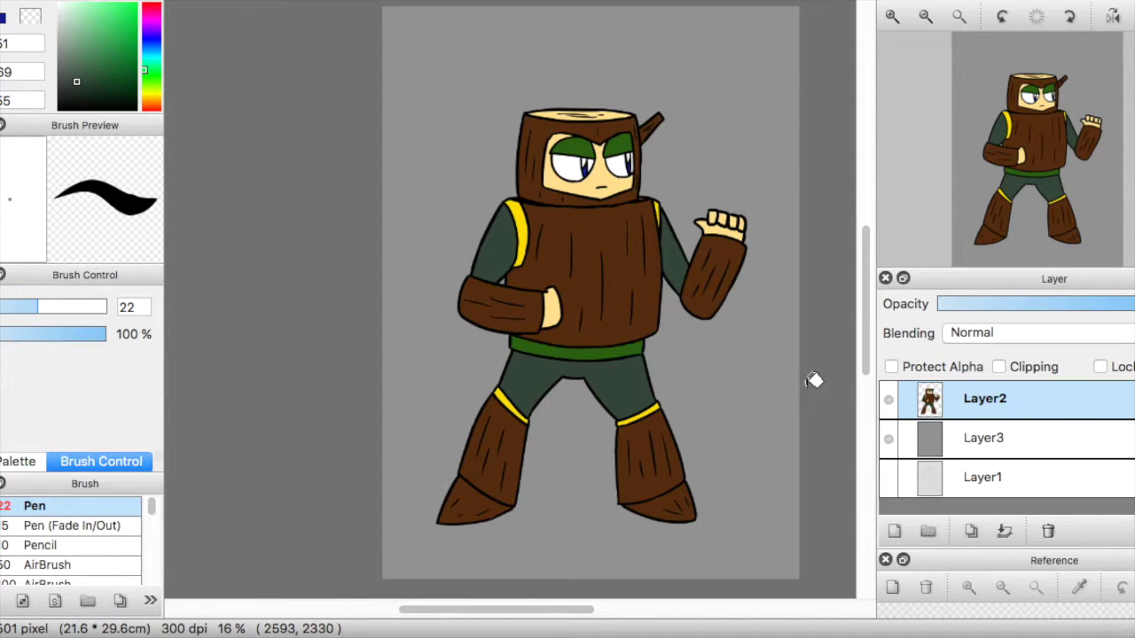
# Hide the grey Layer3 and add a new layer directly beneath Layer2 for the background.
pyautogui.click(888, 439)
pyautogui.click(893, 530)
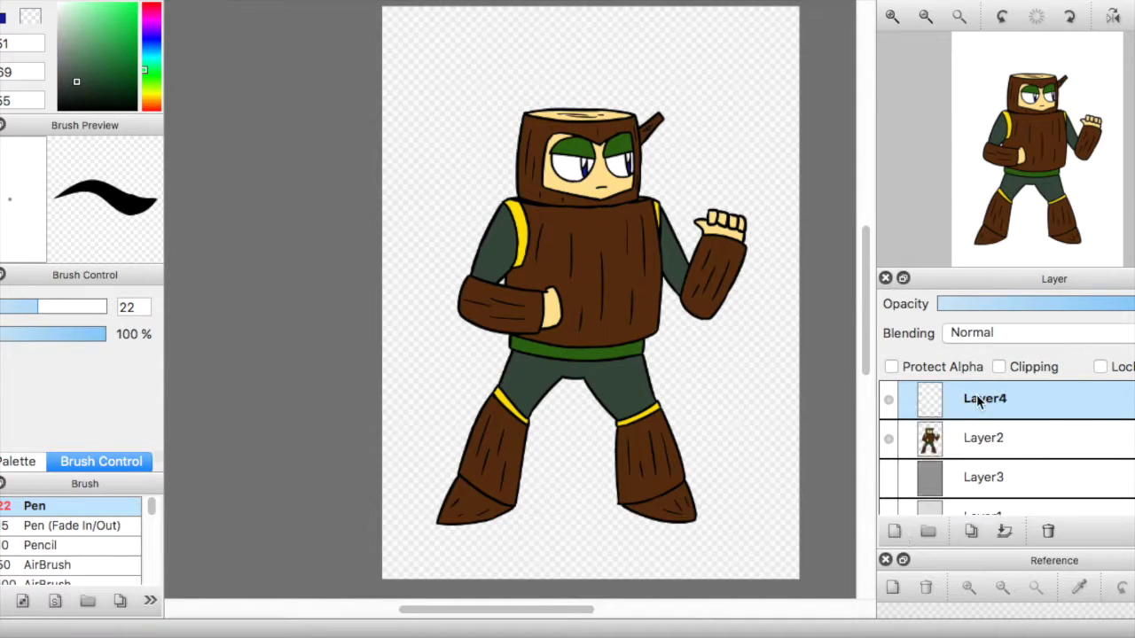
pyautogui.moveTo(980, 401); pyautogui.dragTo(963, 438)
# Fill the new background layer with a vertical gradient running from light brown at the feet to dark green above the head.
pyautogui.moveTo(78, 82)
pyautogui.mouseDown()
pyautogui.moveTo(103, 80)
pyautogui.moveTo(144, 102)
pyautogui.mouseUp()
pyautogui.click(7, 21)
pyautogui.moveTo(80, 41); pyautogui.dragTo(88, 46)
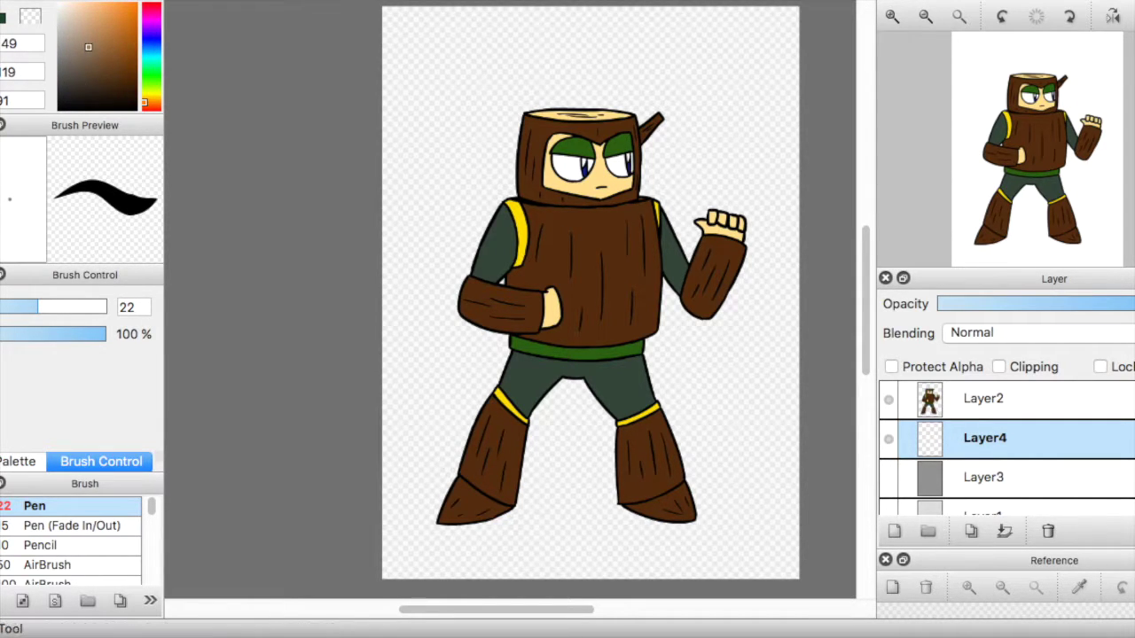
pyautogui.moveTo(489, 526); pyautogui.dragTo(736, 140)
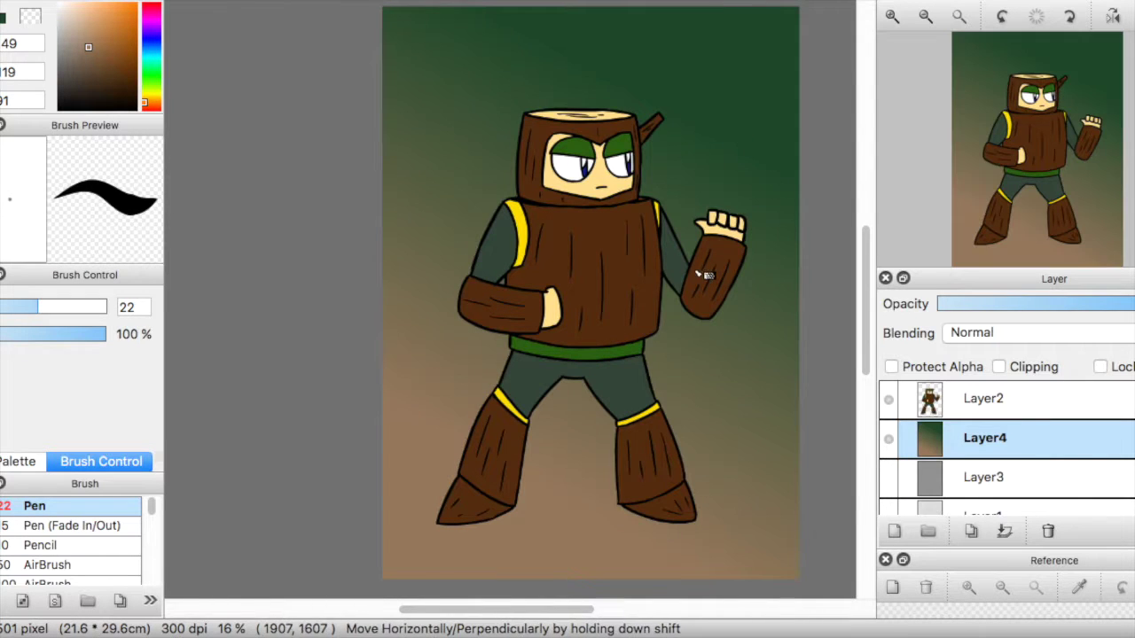
pyautogui.hotkey('ctrl', 'z')
pyautogui.moveTo(595, 441); pyautogui.dragTo(594, 102)
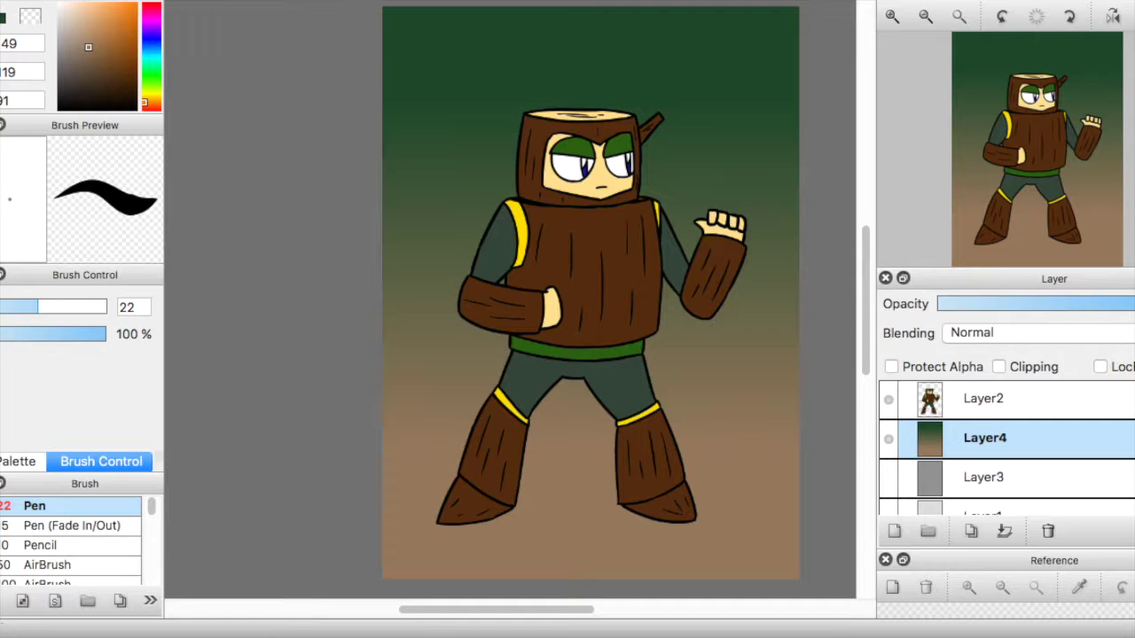
# Crop the canvas to a rectangular selection of about 18.7 × 26.1 cm framing the whole character.
pyautogui.moveTo(413, 78); pyautogui.dragTo(765, 548)
pyautogui.click(426, 43)
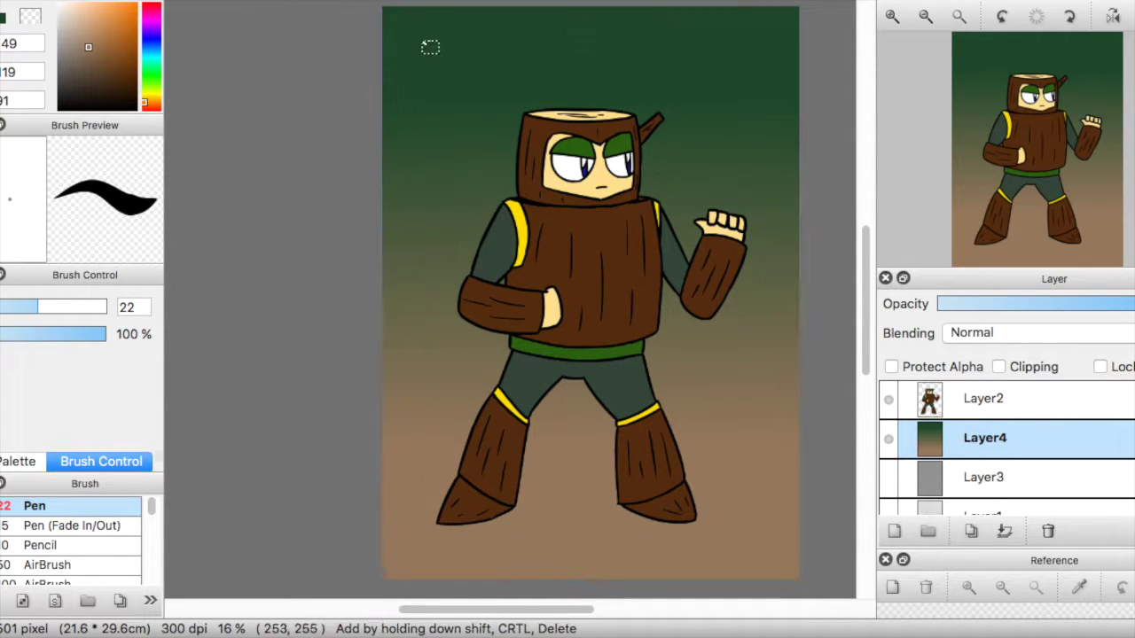
pyautogui.moveTo(408, 44); pyautogui.dragTo(771, 548)
pyautogui.click(133, 0)
pyautogui.click(165, 50)
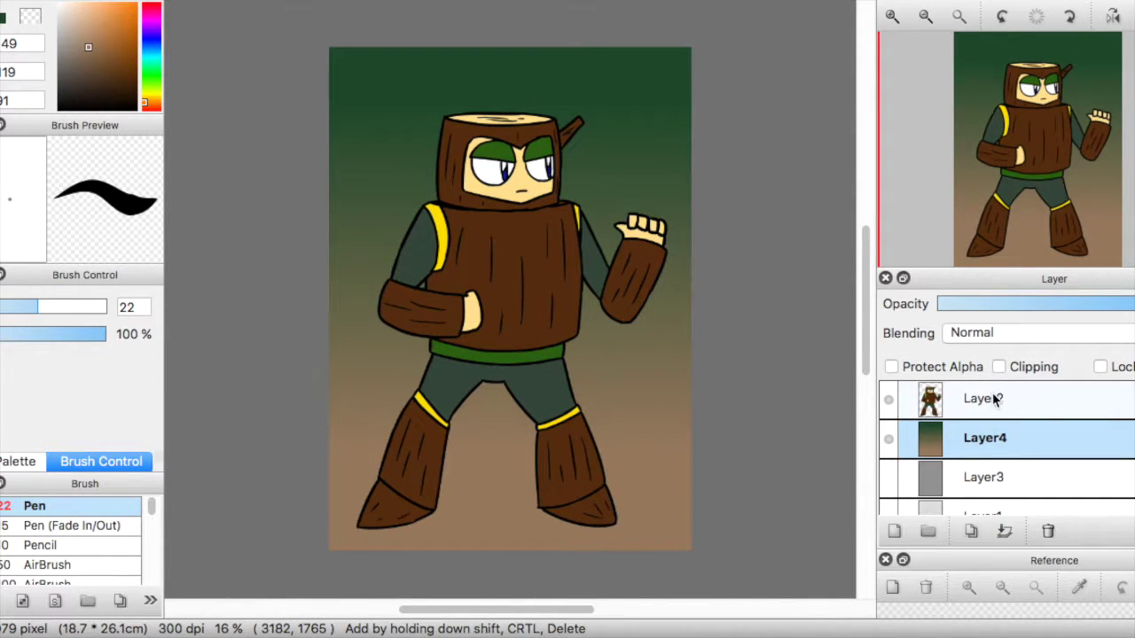
# Merge the character on Layer2 down into the gradient background on Layer4.
pyautogui.click(995, 399)
pyautogui.click(186, 1)
pyautogui.click(195, 30)
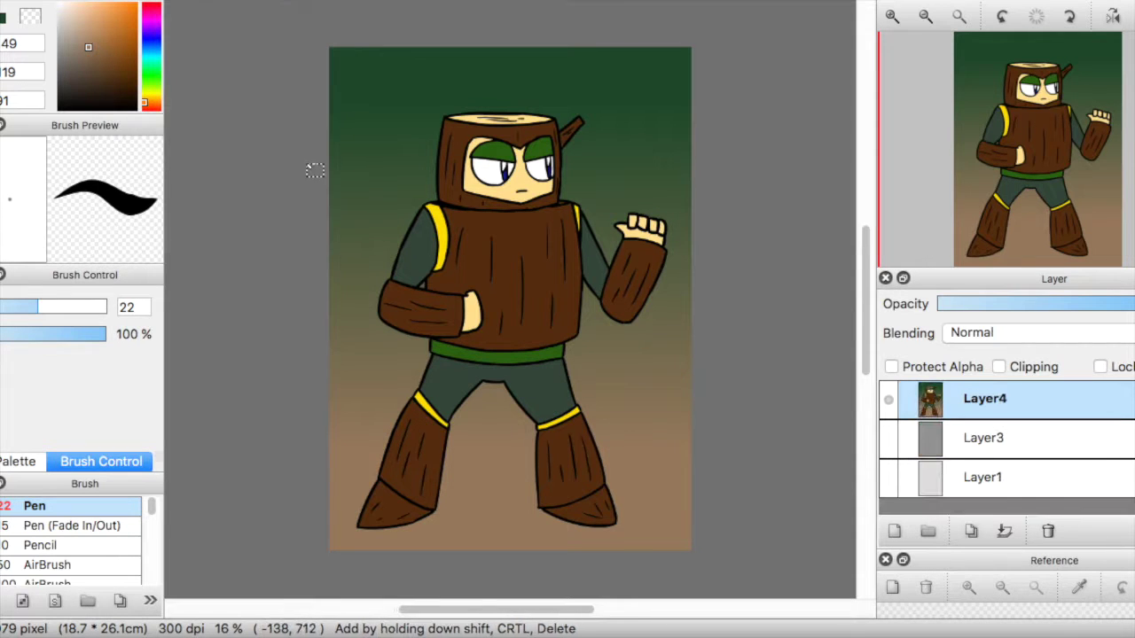